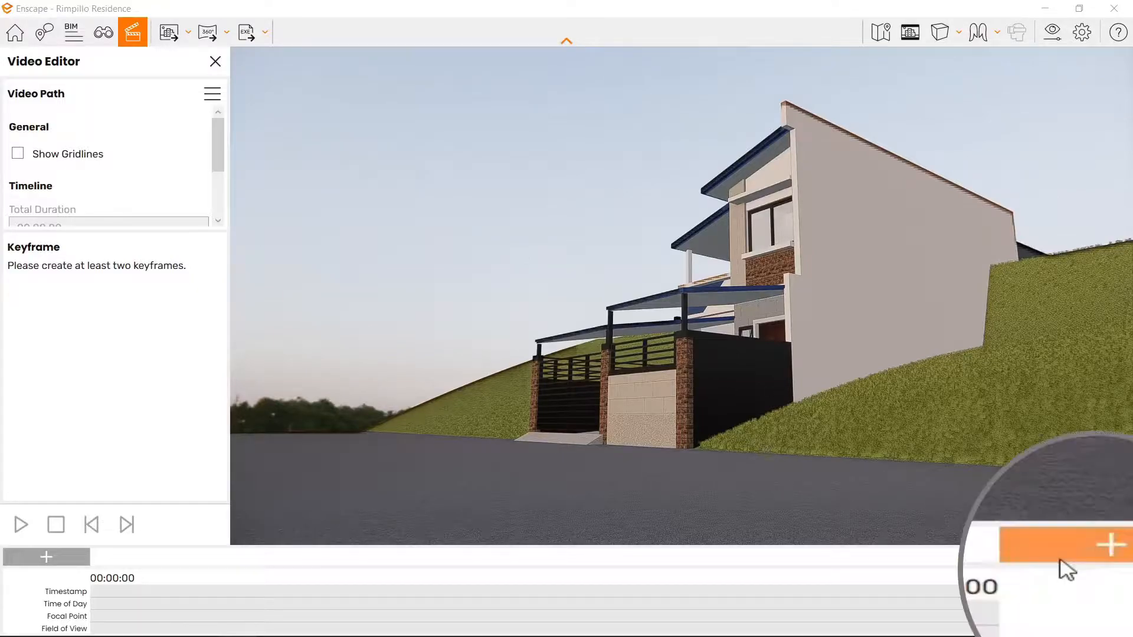
Create a two-keyframe video path starting at the house's side wall and ending at its front facade.
left_click(1087, 557)
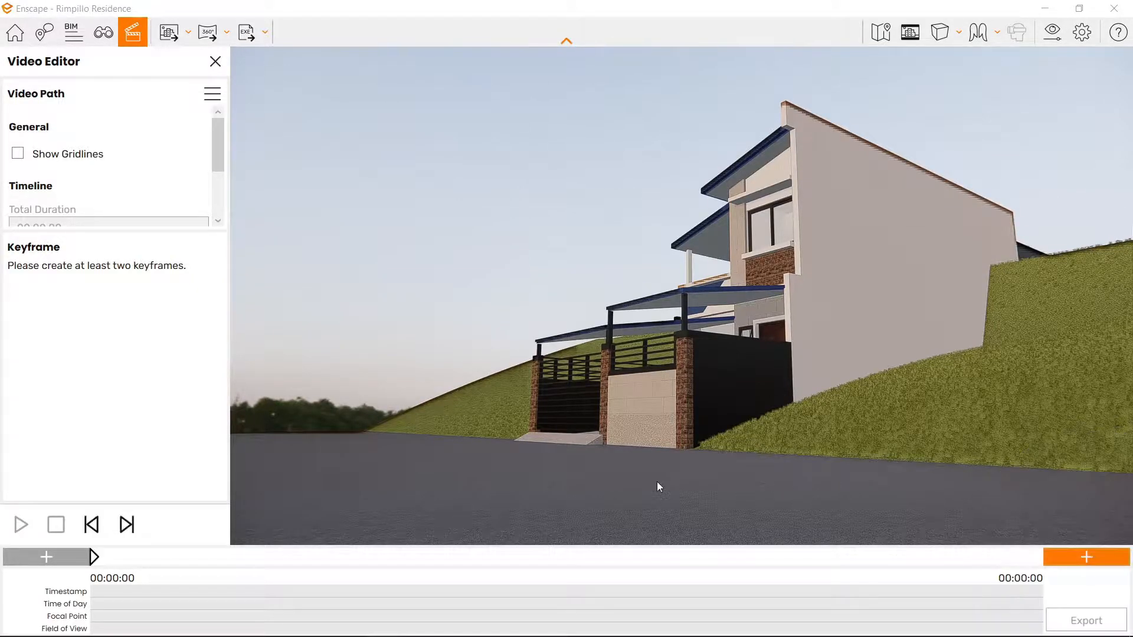
key("d")
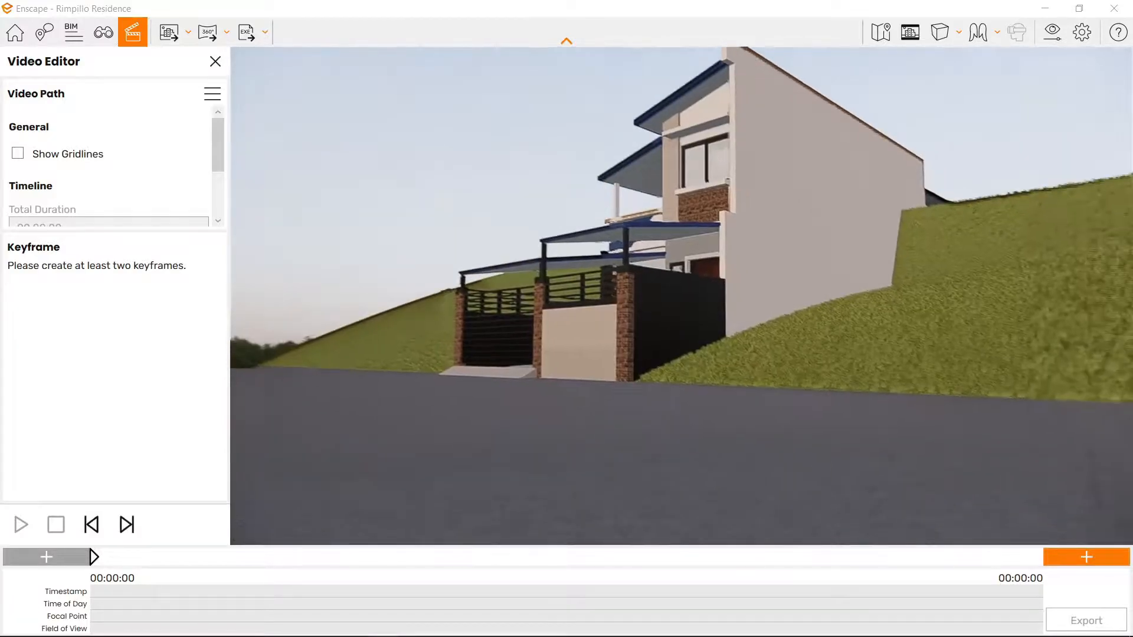
key("d")
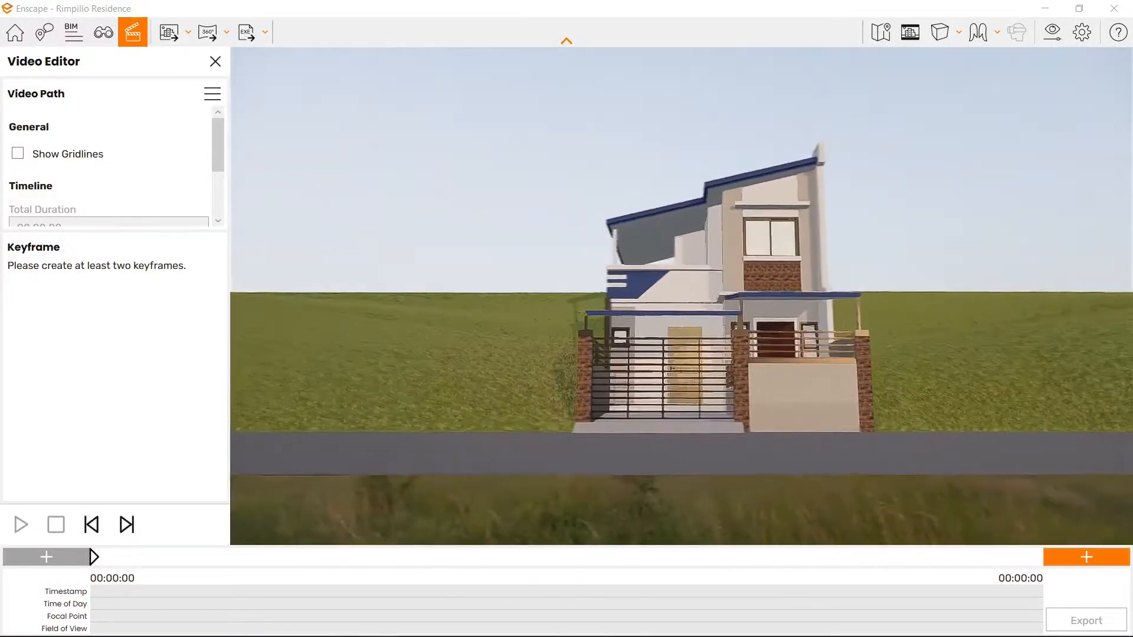
left_click_drag(657, 453, 657, 429)
key("k")
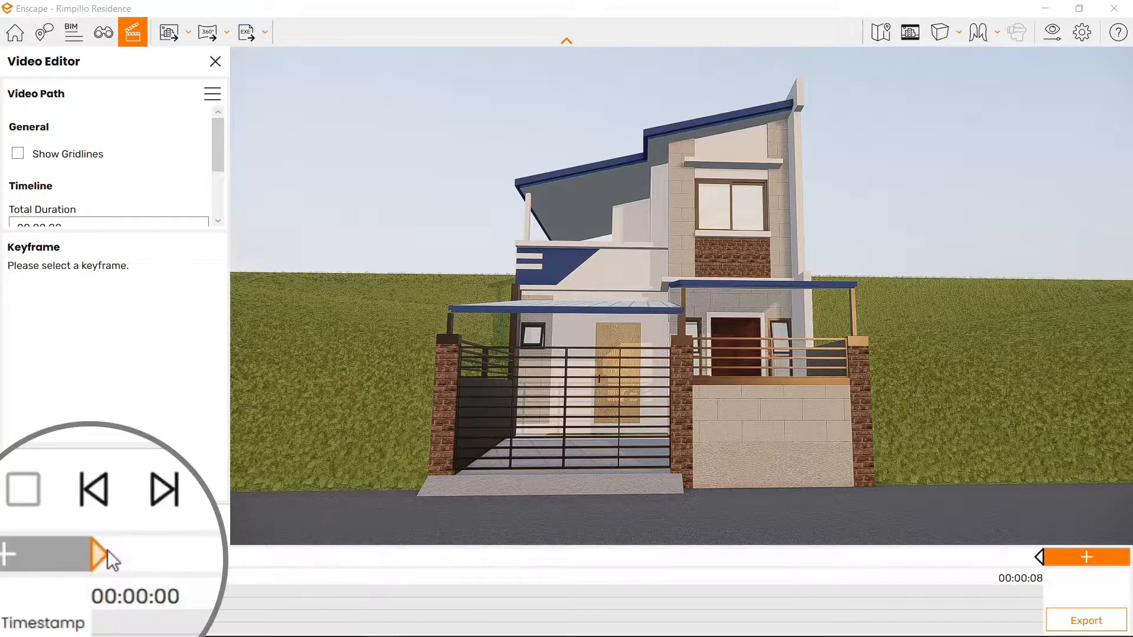
Review the camera views of both keyframes in the video path, and leave keyframe editing.
left_click(95, 557)
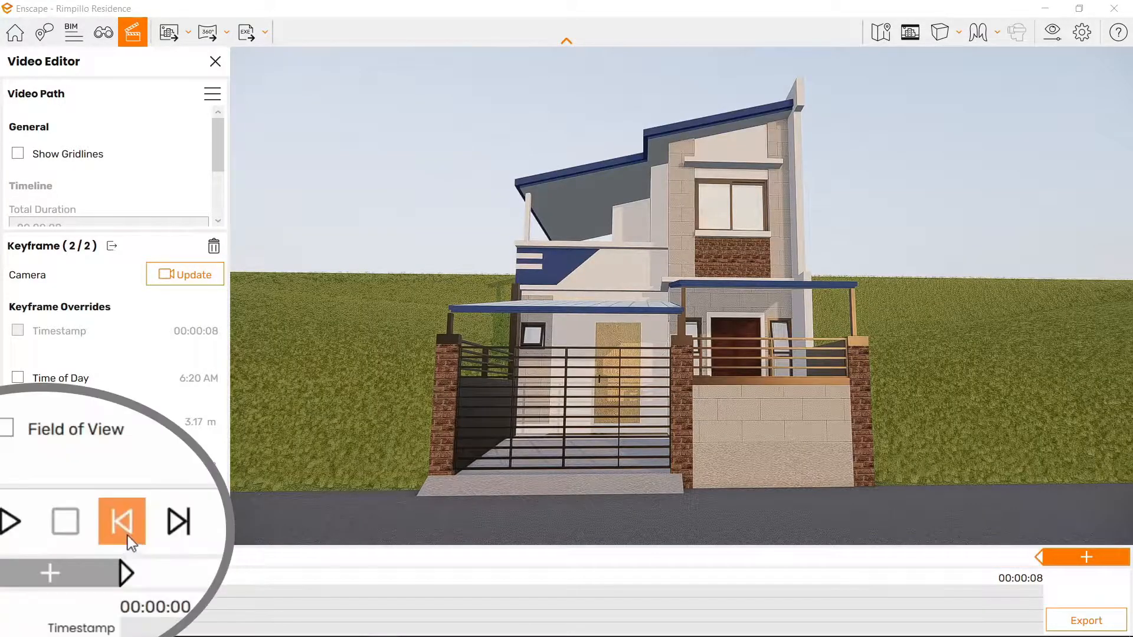
left_click(128, 535)
left_click(190, 516)
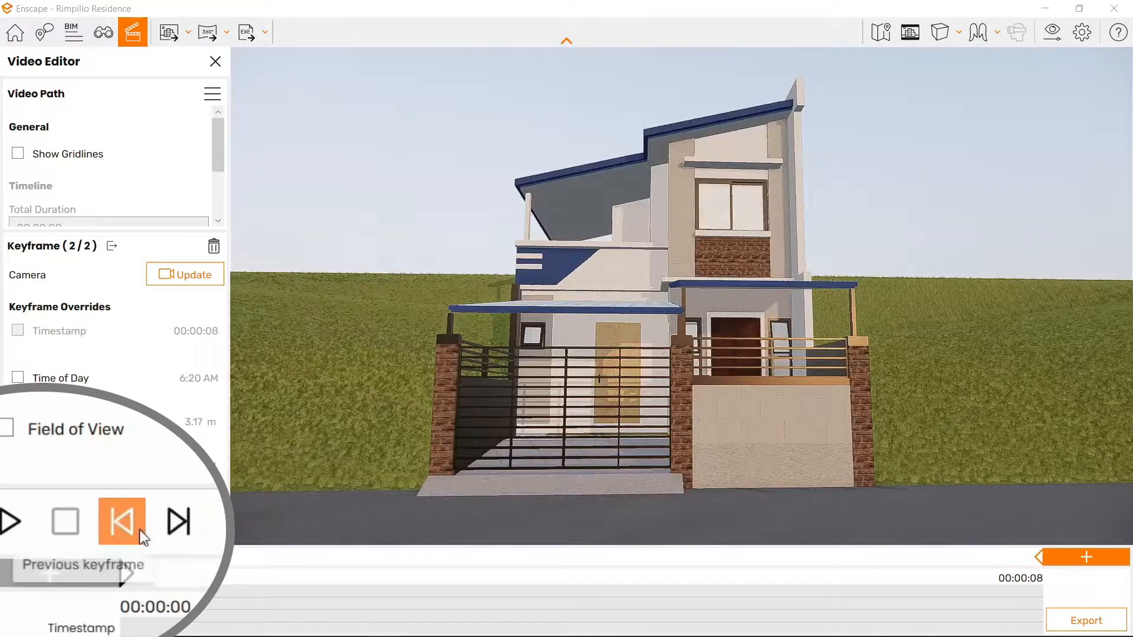
left_click(139, 530)
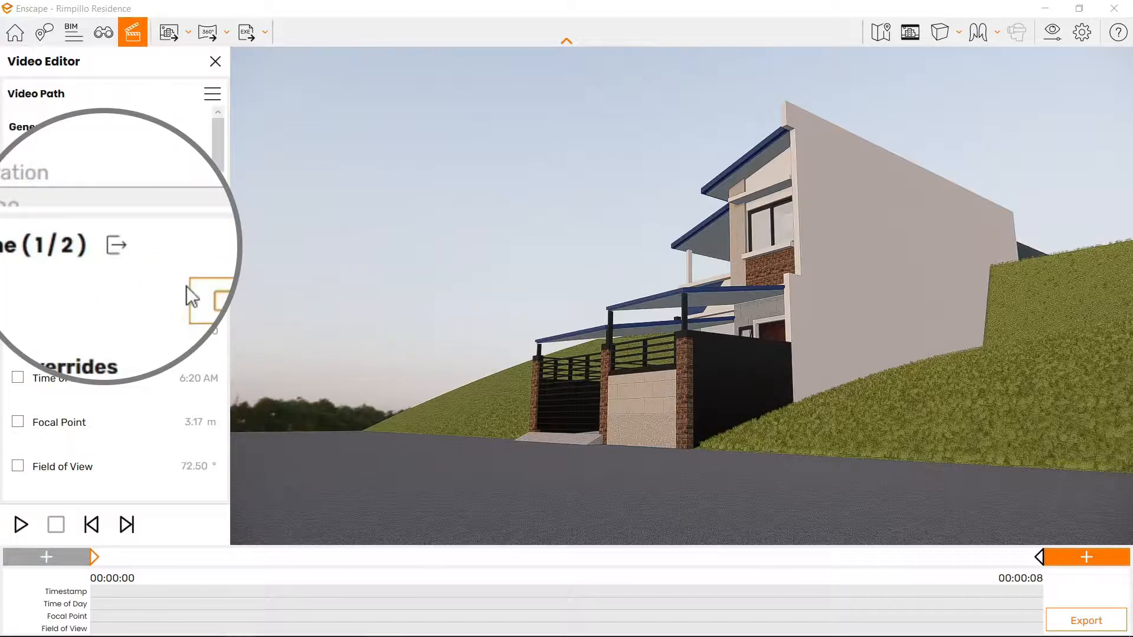
left_click(112, 250)
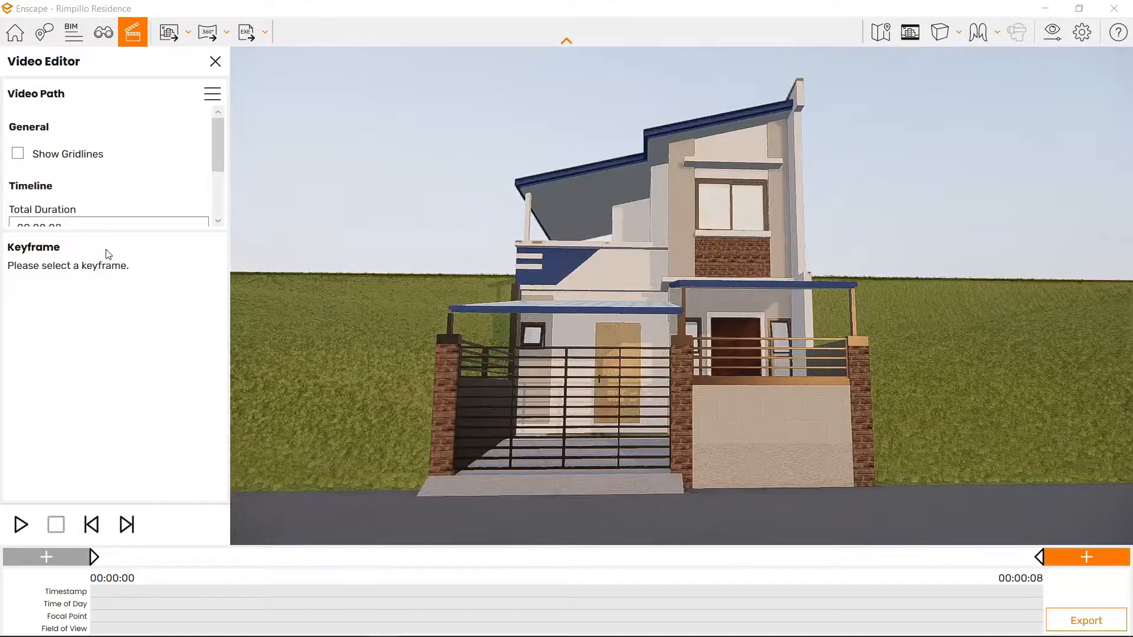
Set the video path's total duration to 4 seconds (00:00:04) and preview the animation.
scroll(219, 146, "down", 2)
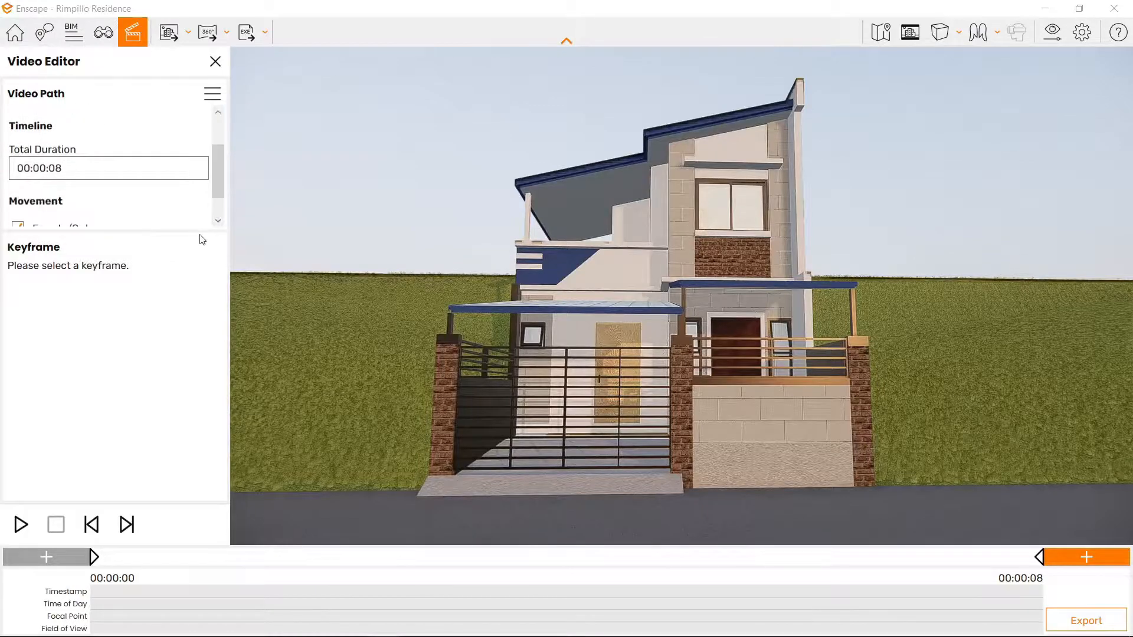
left_click(59, 169)
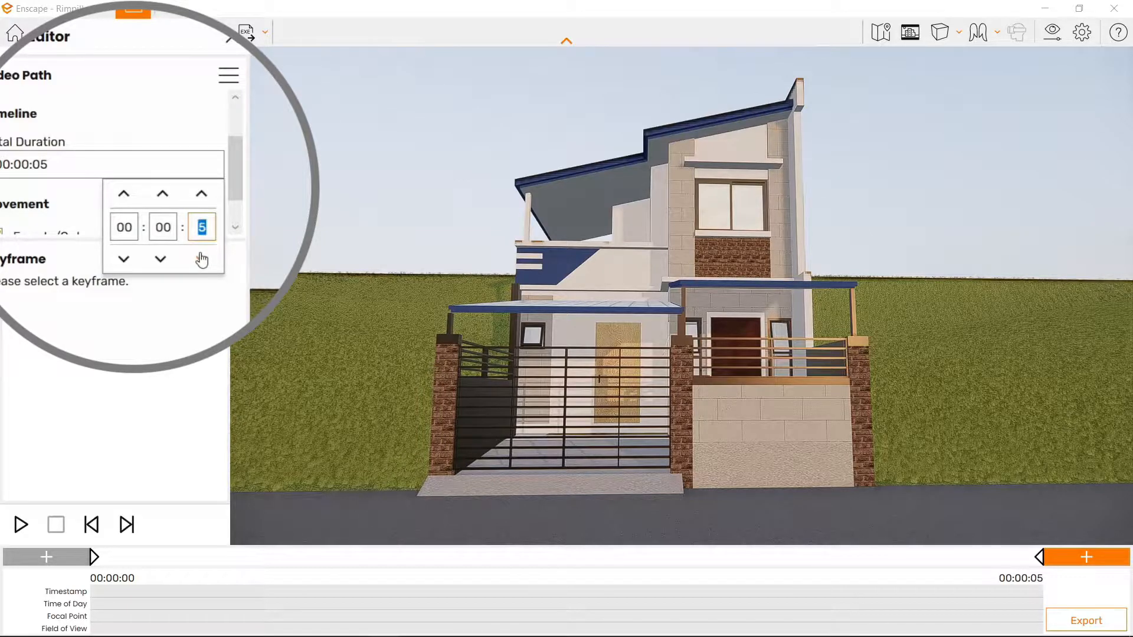
key("Return")
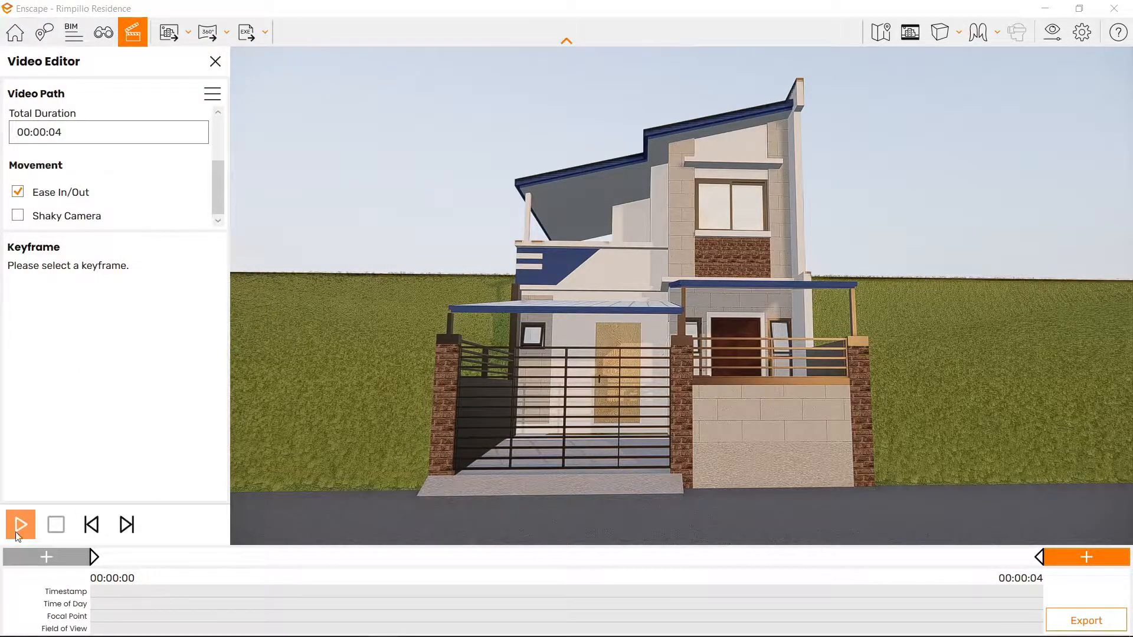
left_click(17, 534)
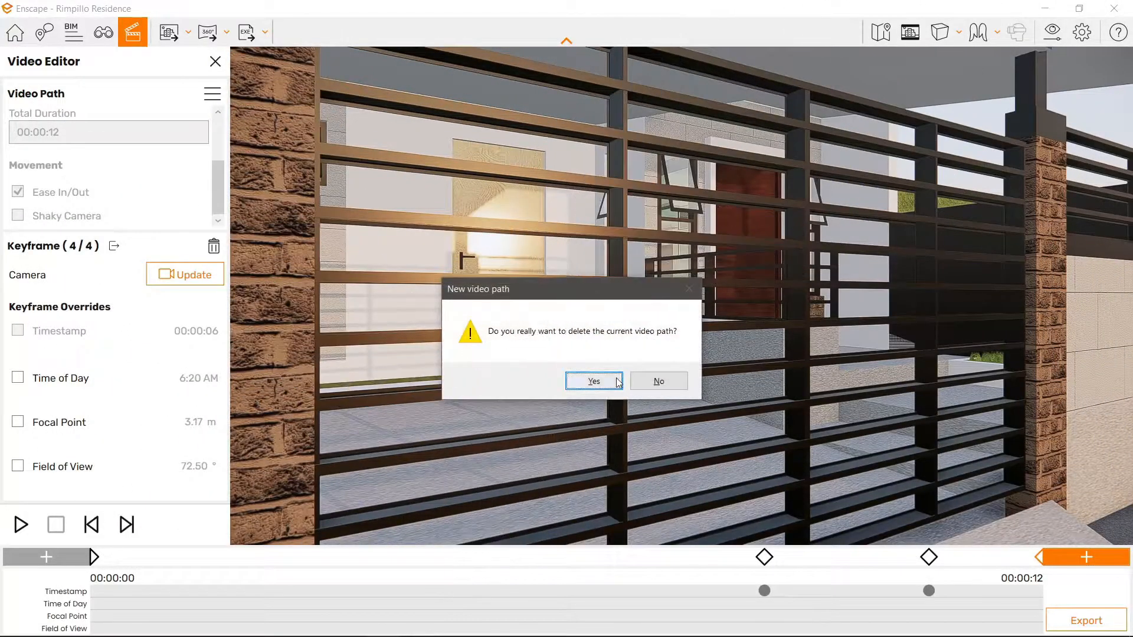
Replace the current video path with a new two-keyframe path from the house's side wall to its front.
left_click(596, 380)
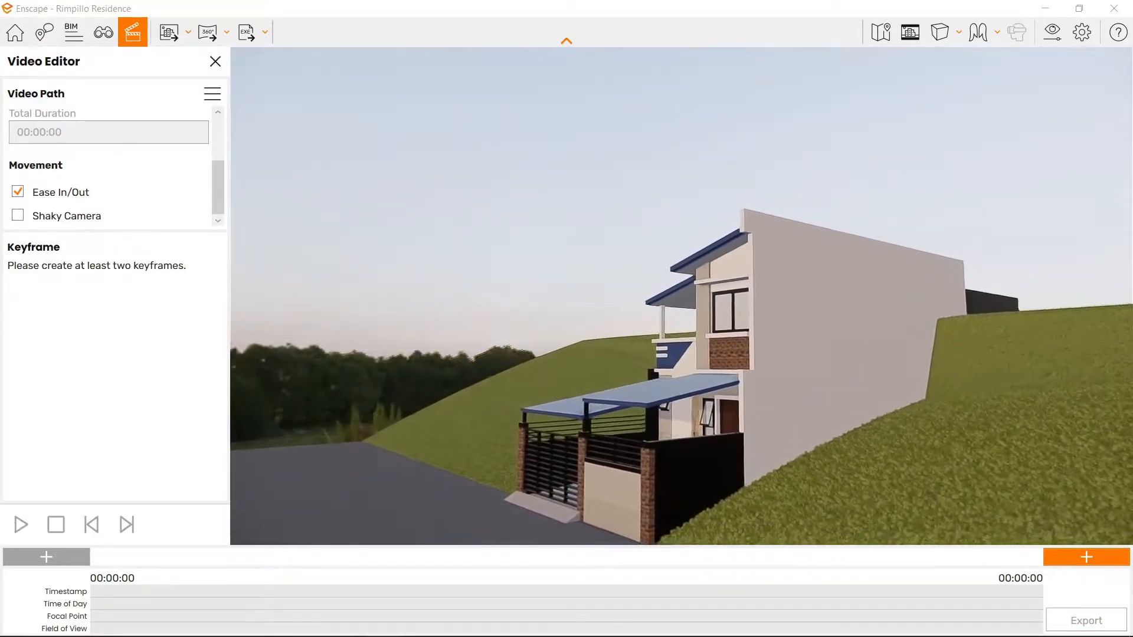
key("k")
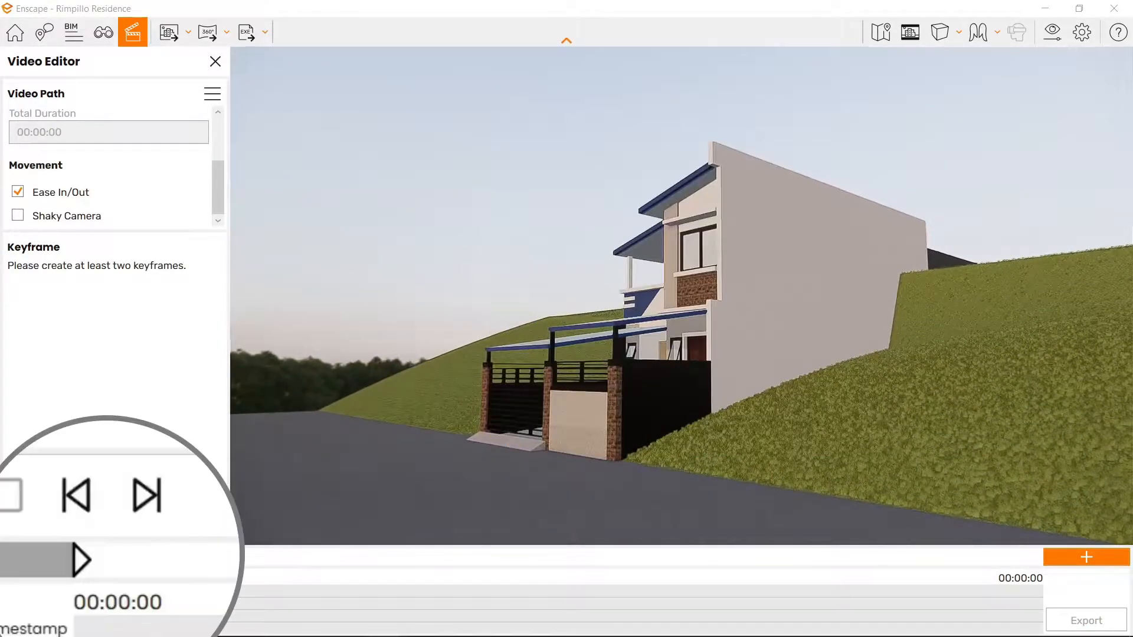
key("w")
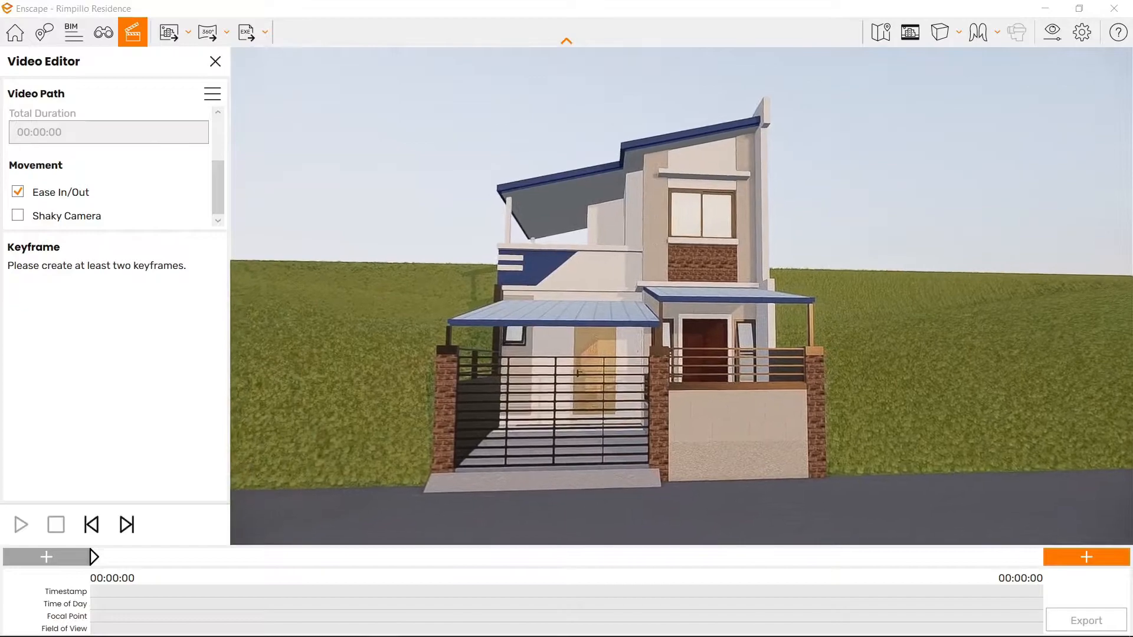
key("k")
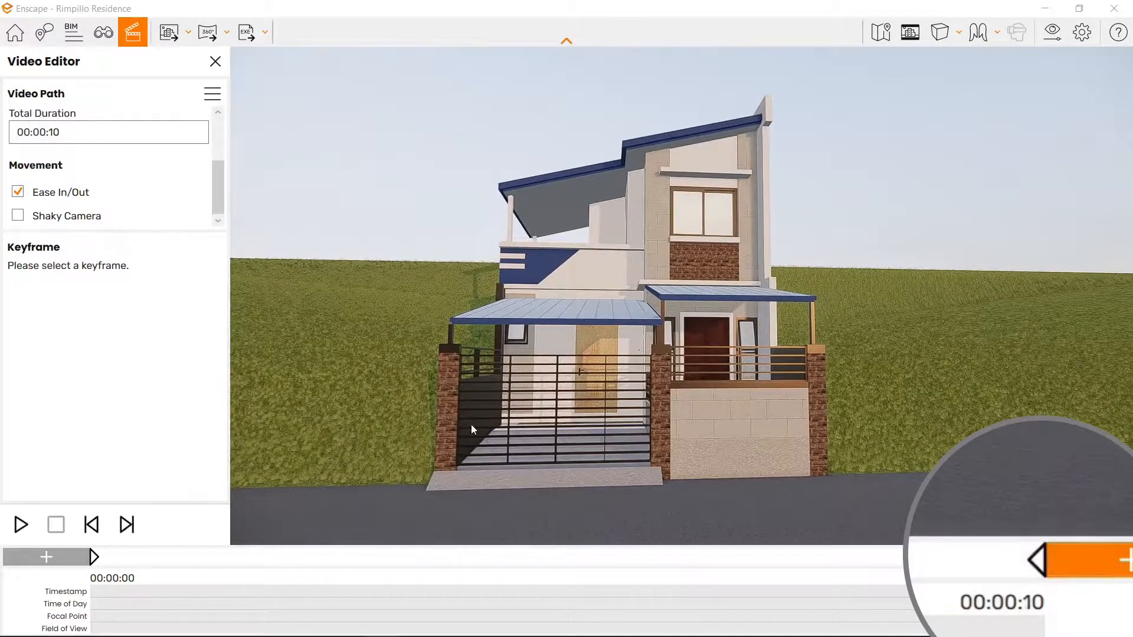
Set the video path's total duration to 5 seconds and set up its export with Window resolution and a compression quality.
left_click(62, 137)
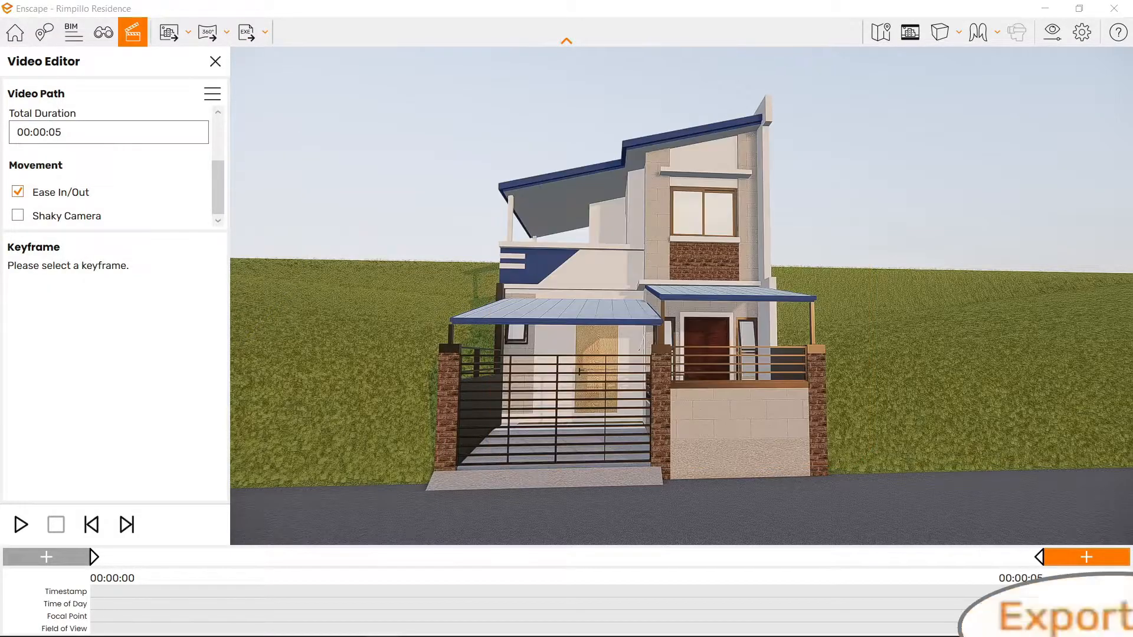
left_click(1086, 620)
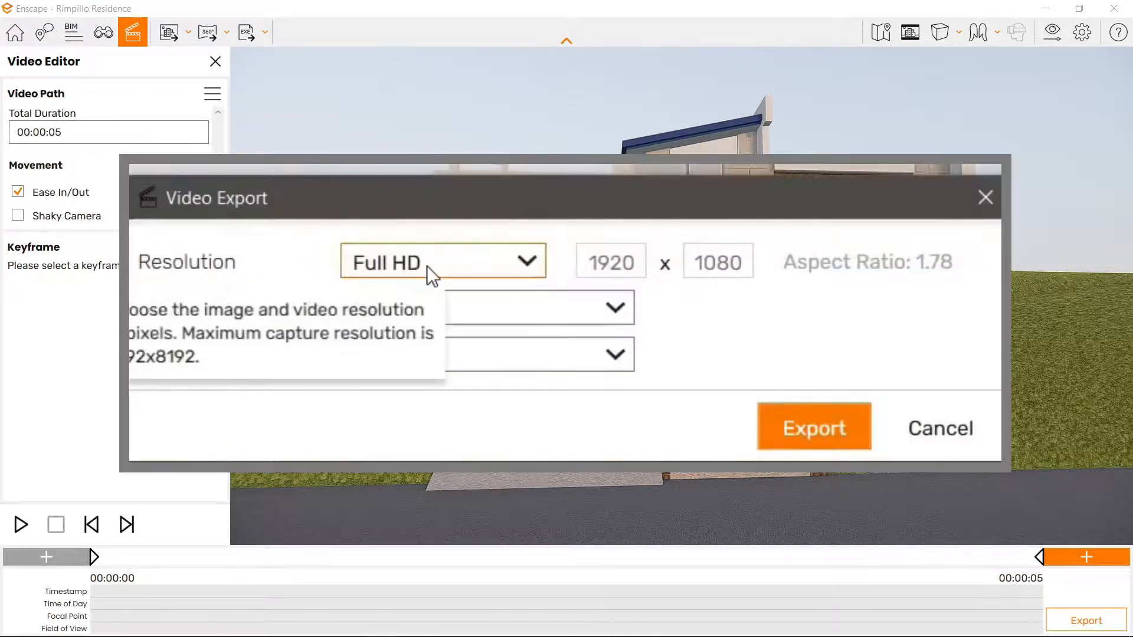
left_click(495, 290)
left_click(404, 301)
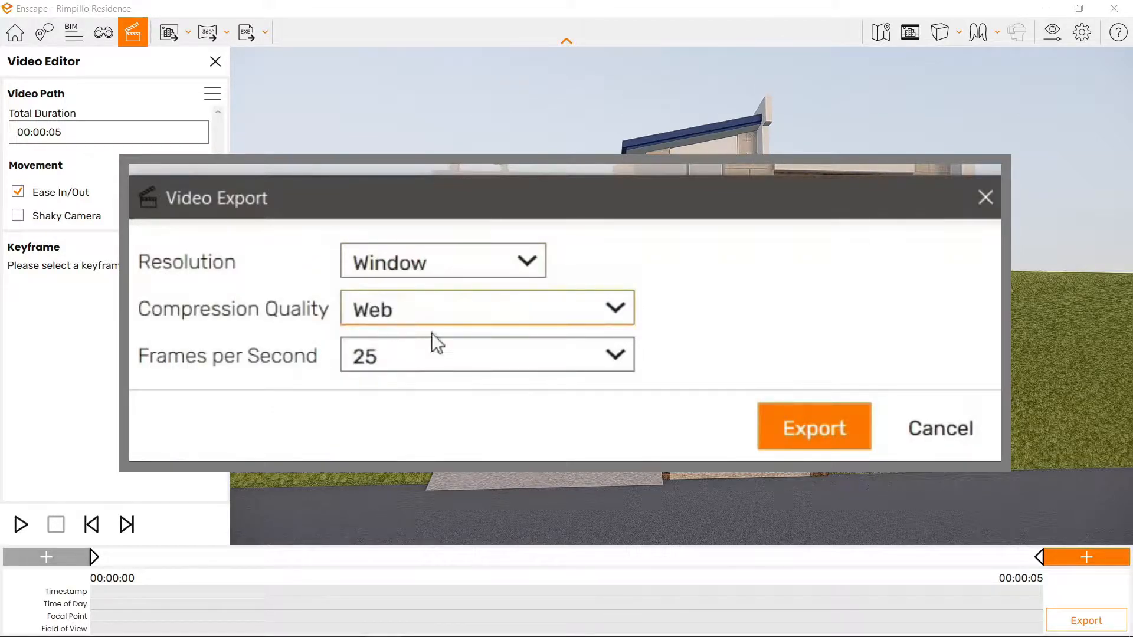
left_click(494, 307)
left_click(396, 343)
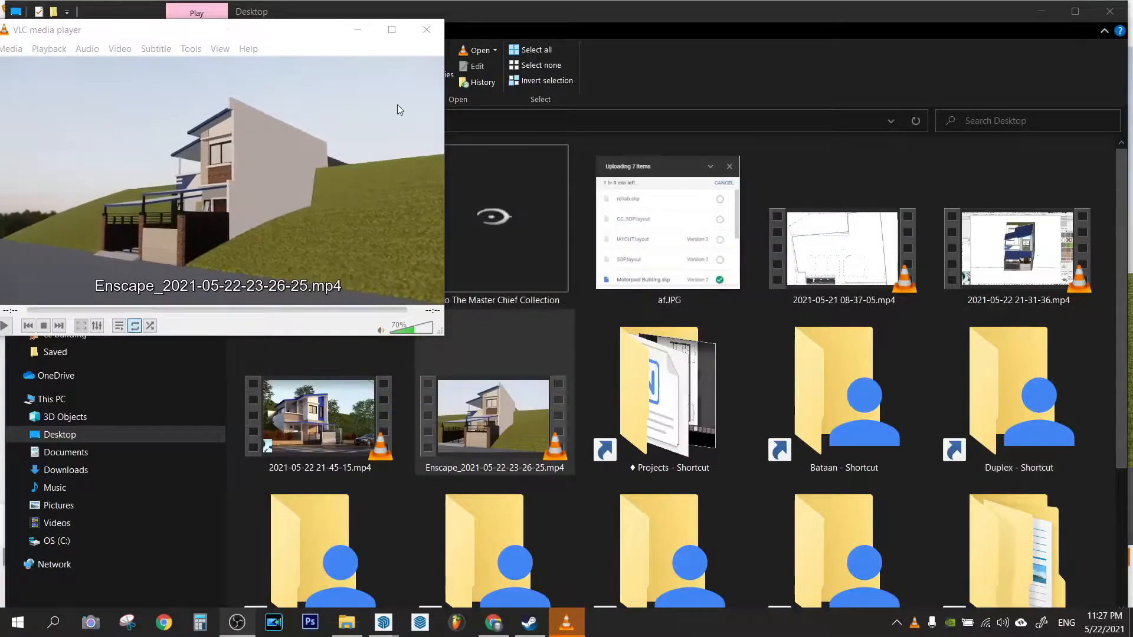
double_click(397, 104)
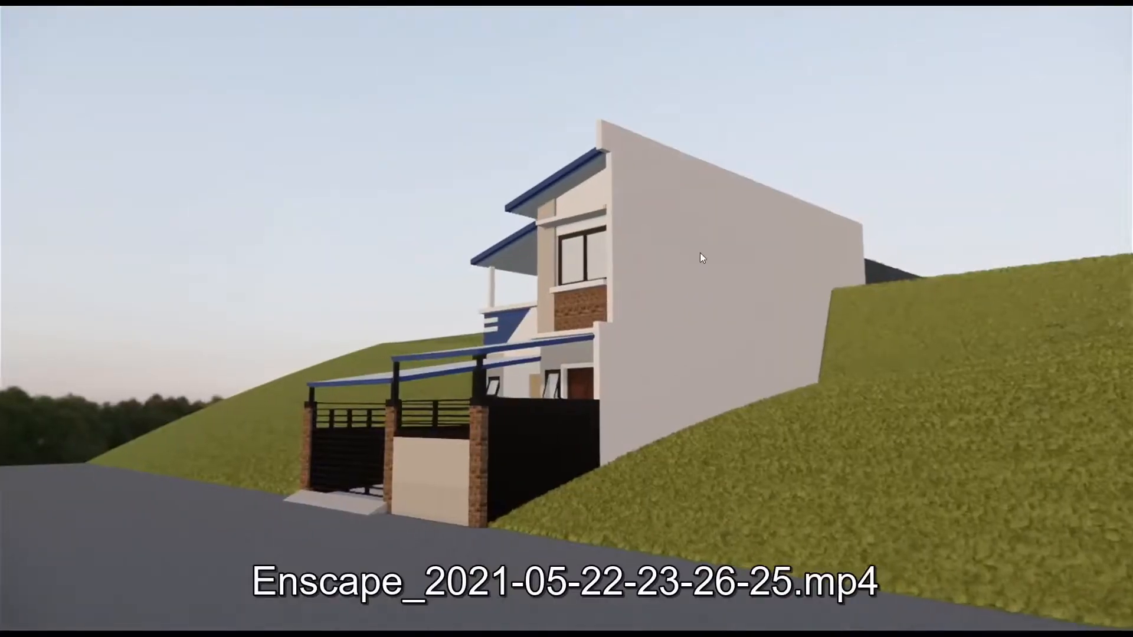
double_click(700, 252)
left_click_drag(332, 15, 592, 124)
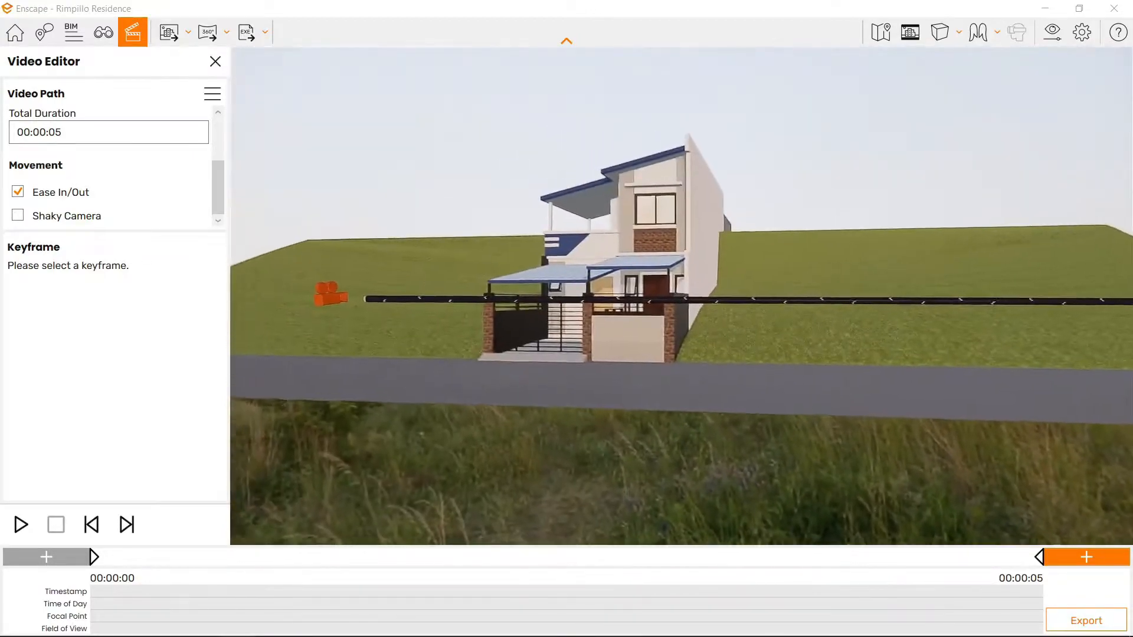
Discard the current video path in Enscape and create a new two-keyframe path sweeping around the front of the house.
key("ctrl+n")
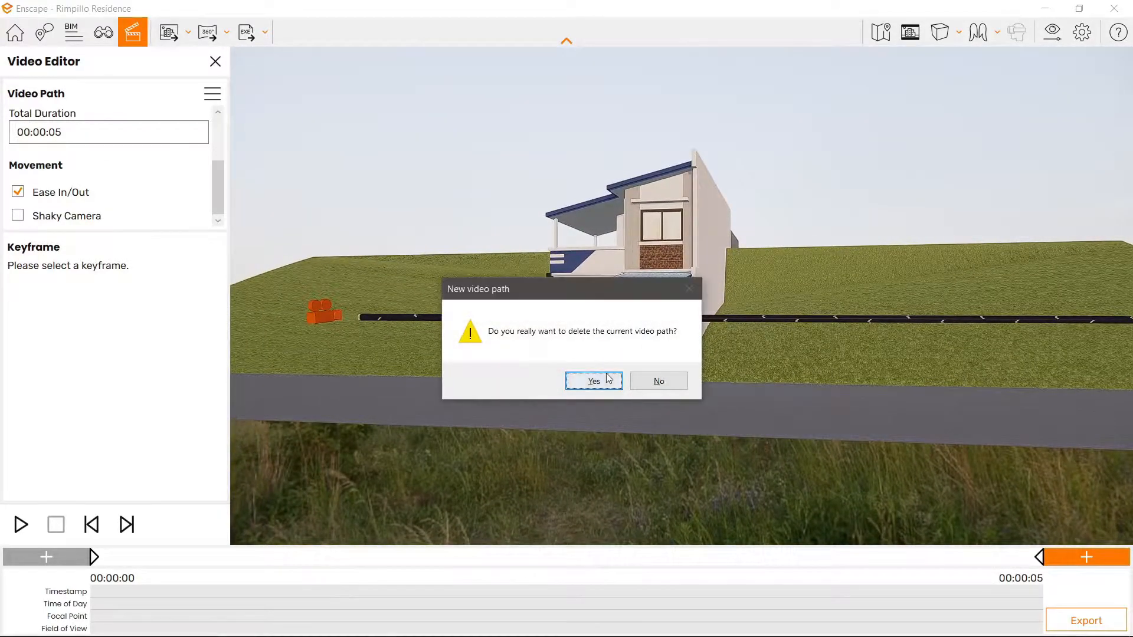
left_click(594, 381)
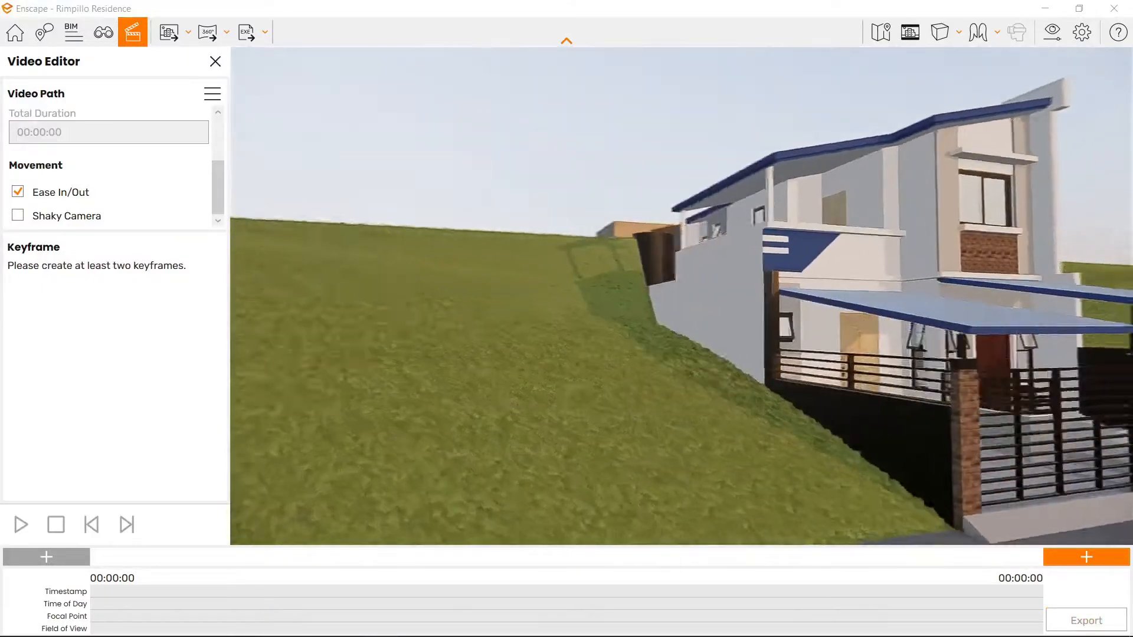
key("k")
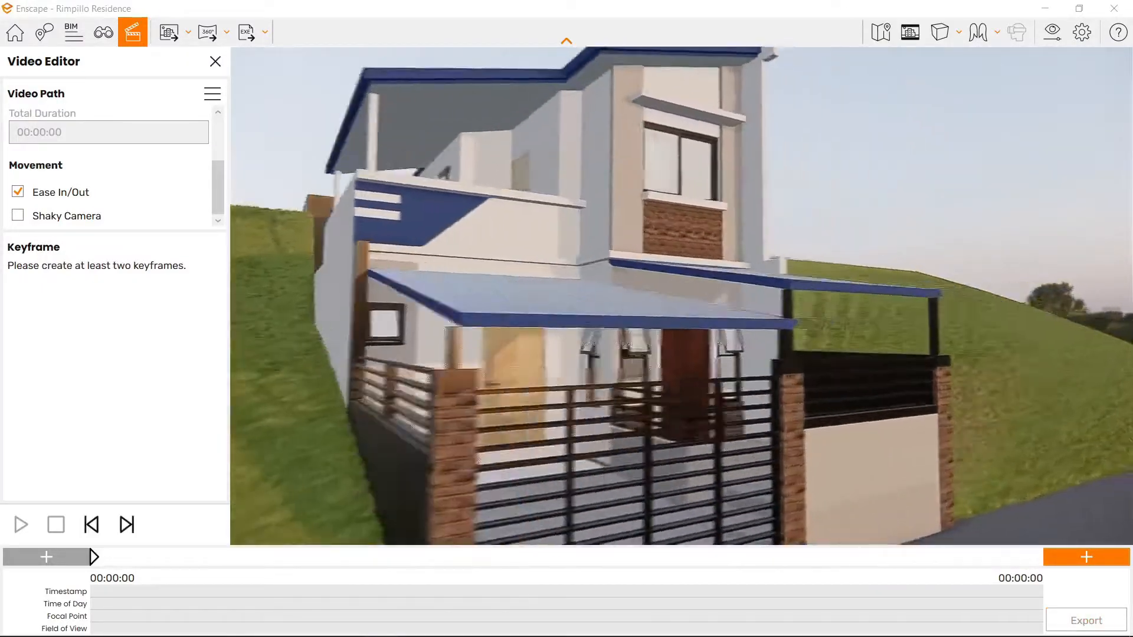
key("k")
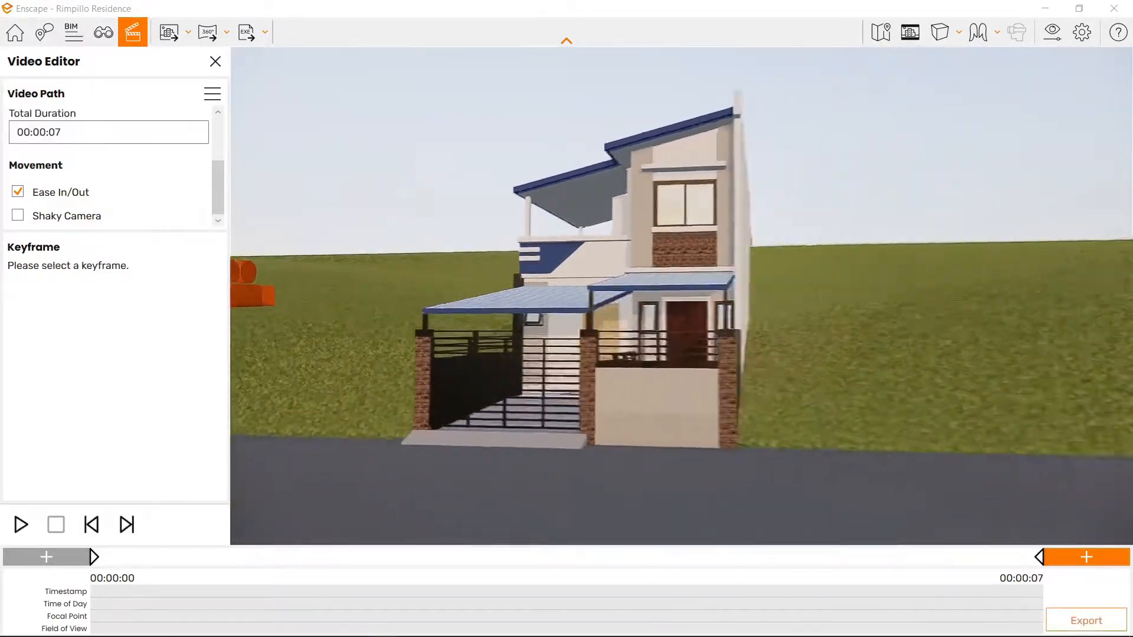
Fly the camera around and above the house to view its front and roof from the air.
key("s")
key("w")
key("q")
key("e")
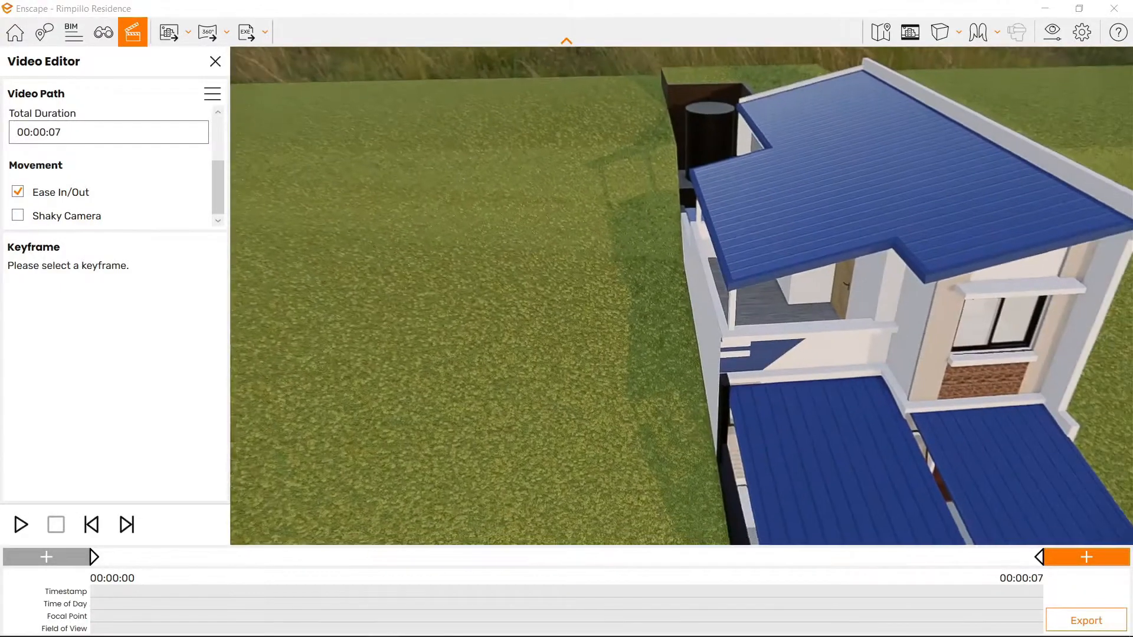
key("s")
key("e")
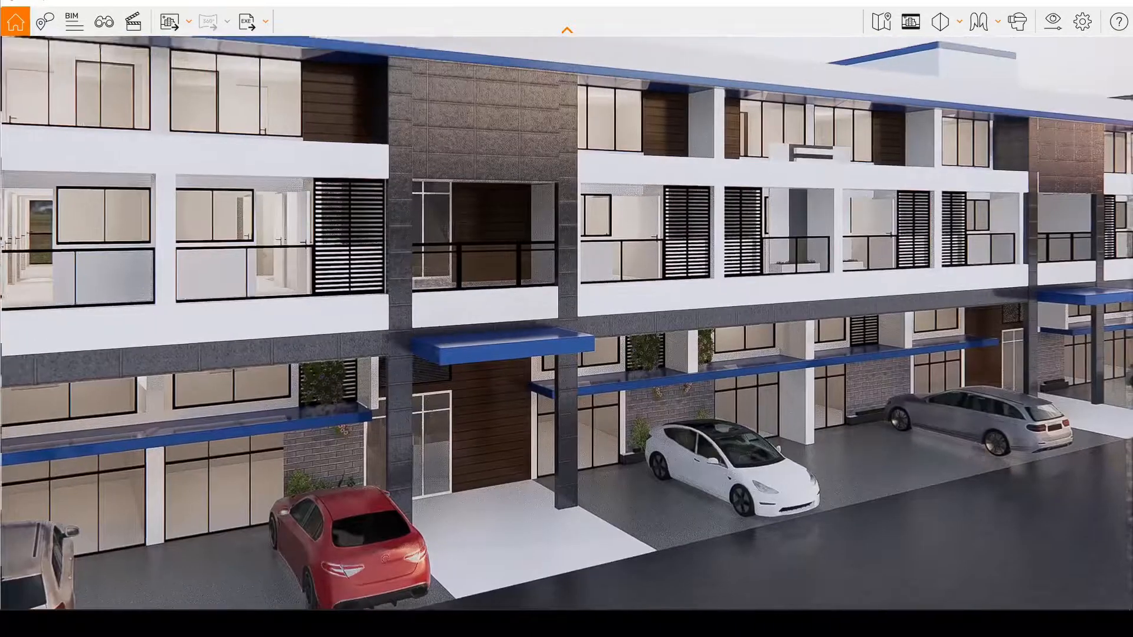
Consult the help for the navigation controls, and switch to walk mode with the camera facing the building's front.
left_click(1118, 22)
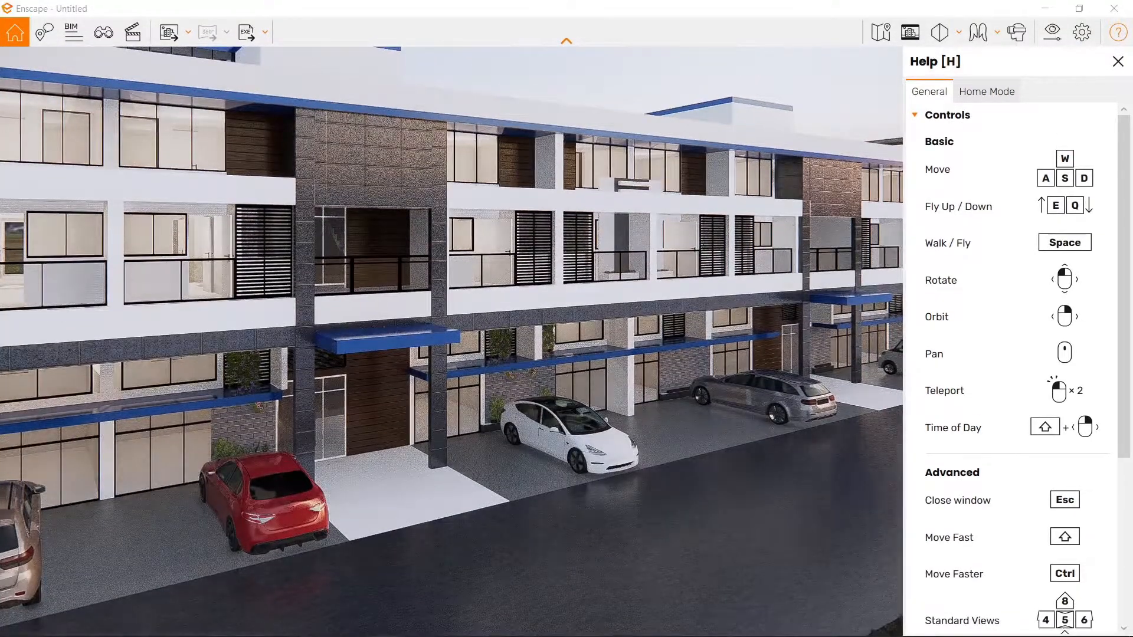
key("space")
key("w")
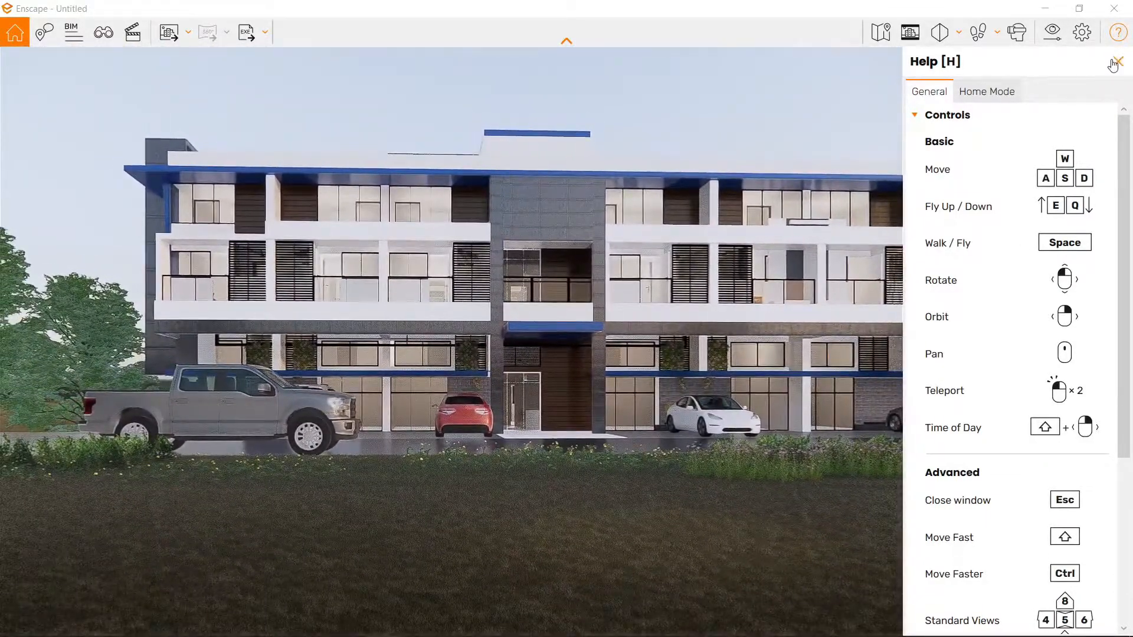
left_click(1114, 62)
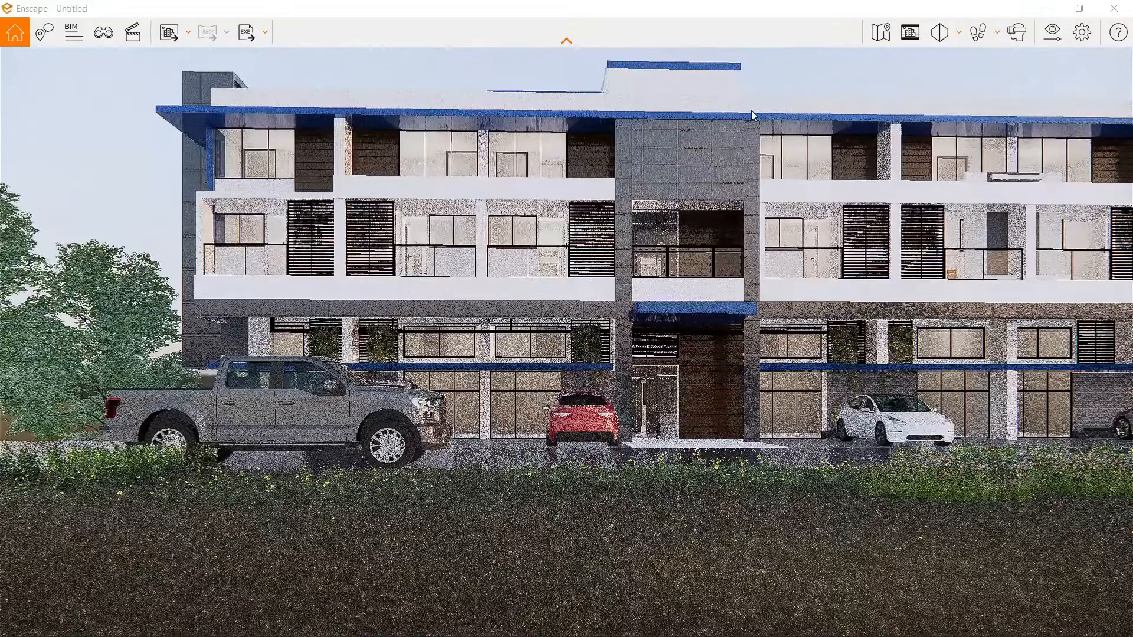
Open the Video Editor, delete the existing video path, and frame the building's end behind the grey pickup.
key("k")
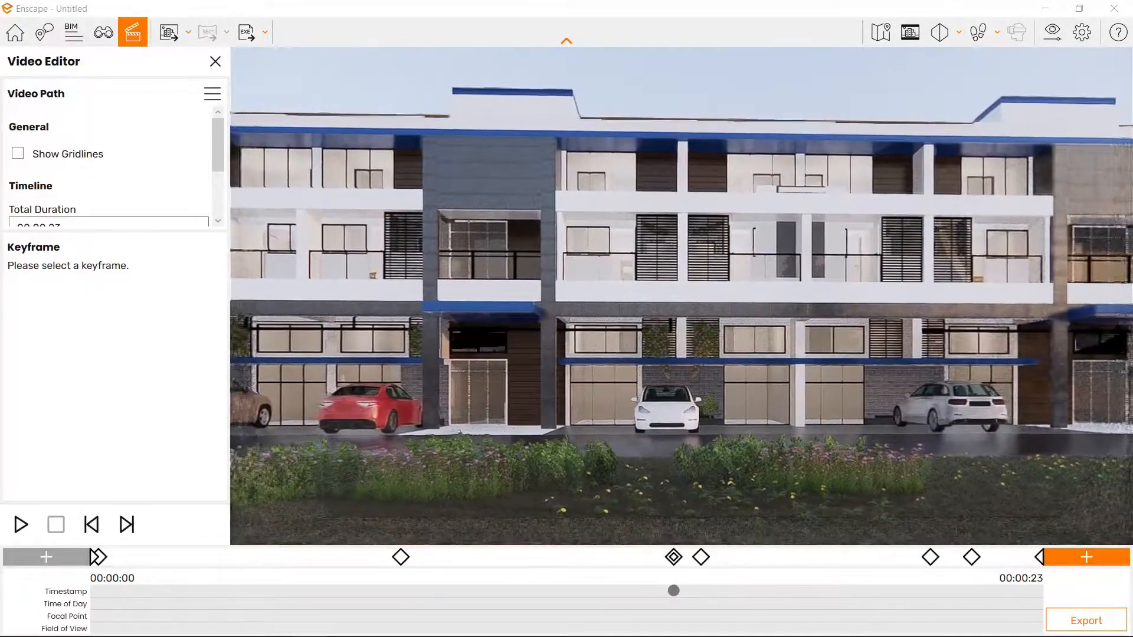
key("ctrl+n")
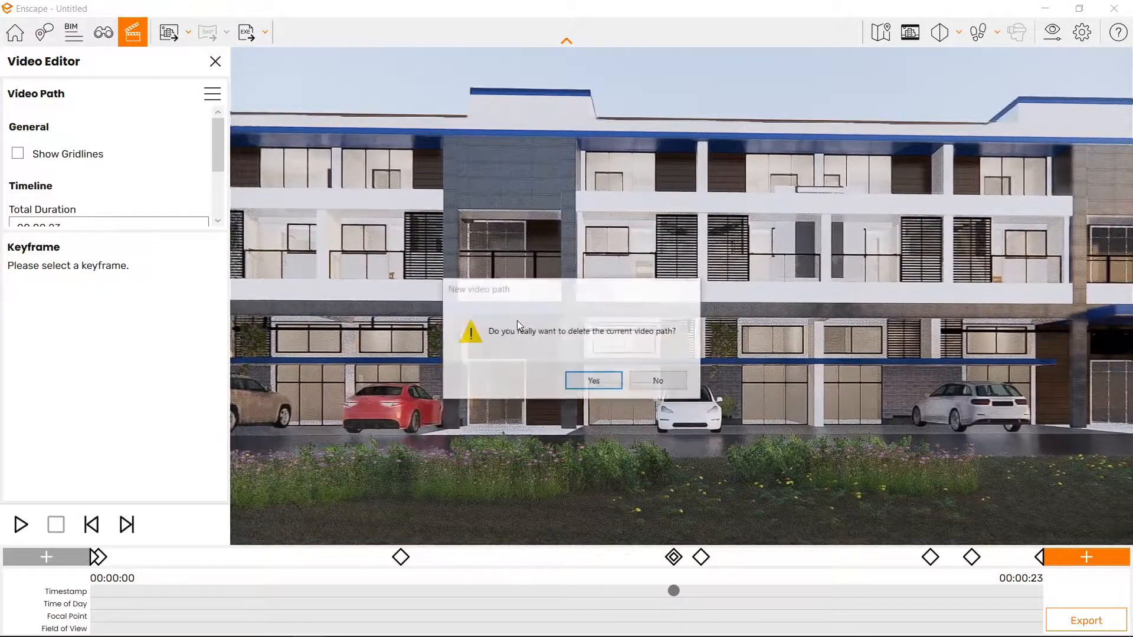
left_click(594, 382)
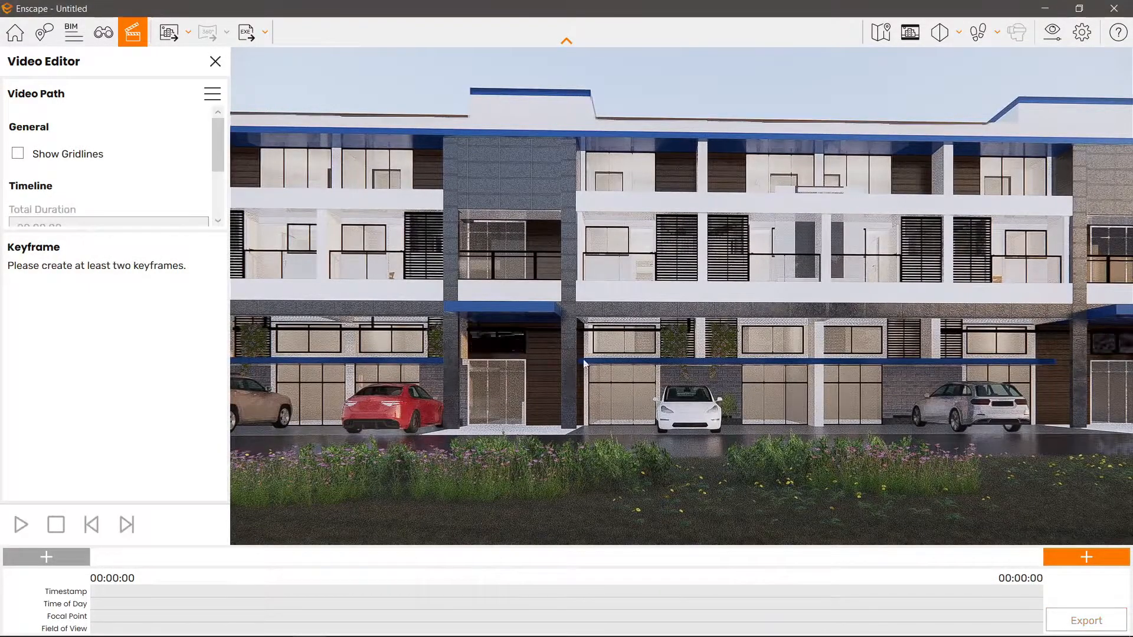
right_click_drag(746, 338, 1126, 348)
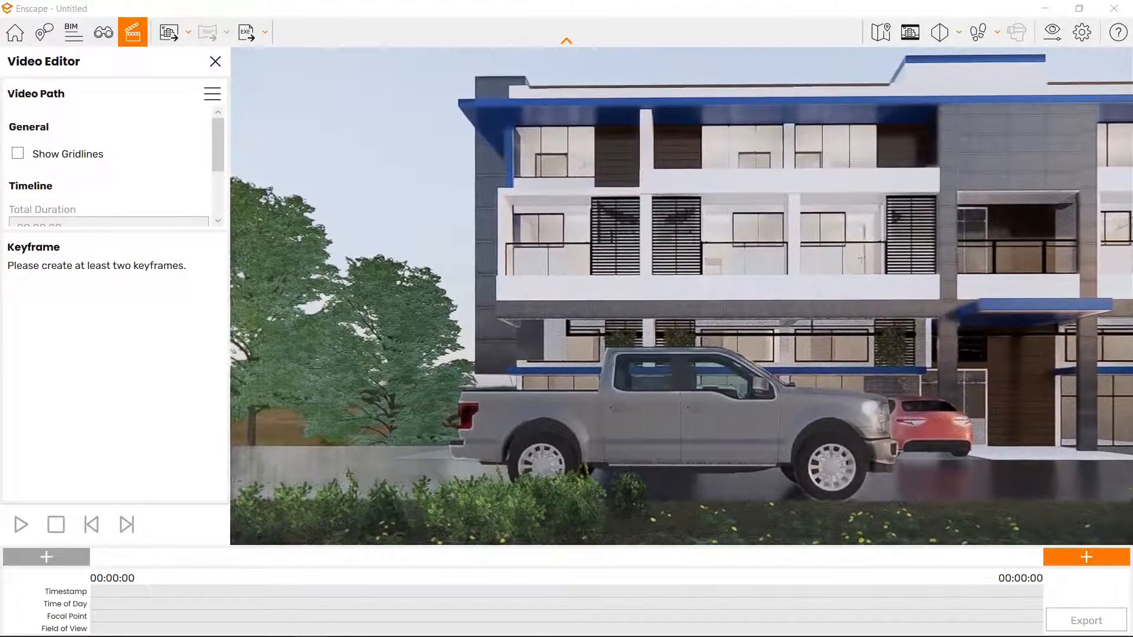
Add a first keyframe at the grey pickup view and a second one farther along the facade, by the red and white cars.
key("k")
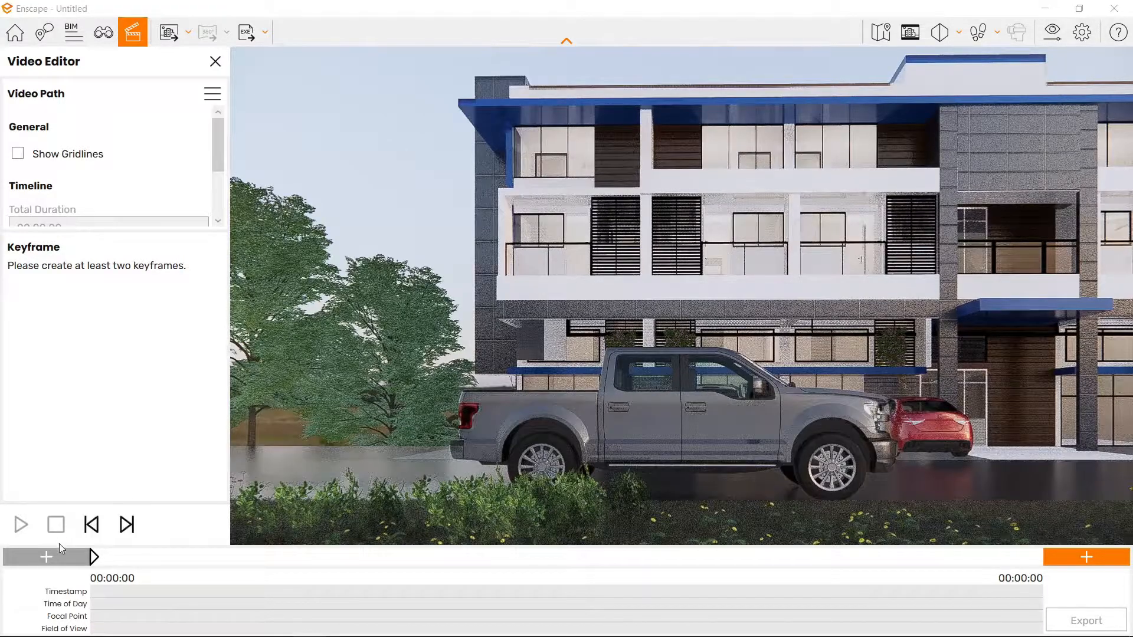
left_click(95, 558)
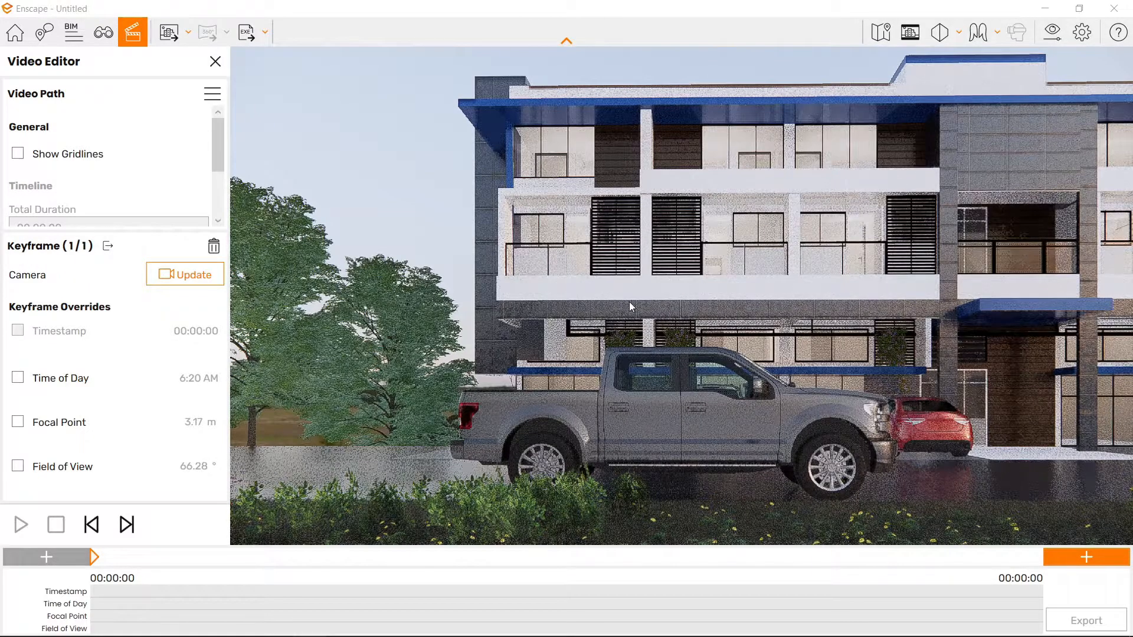
key("d")
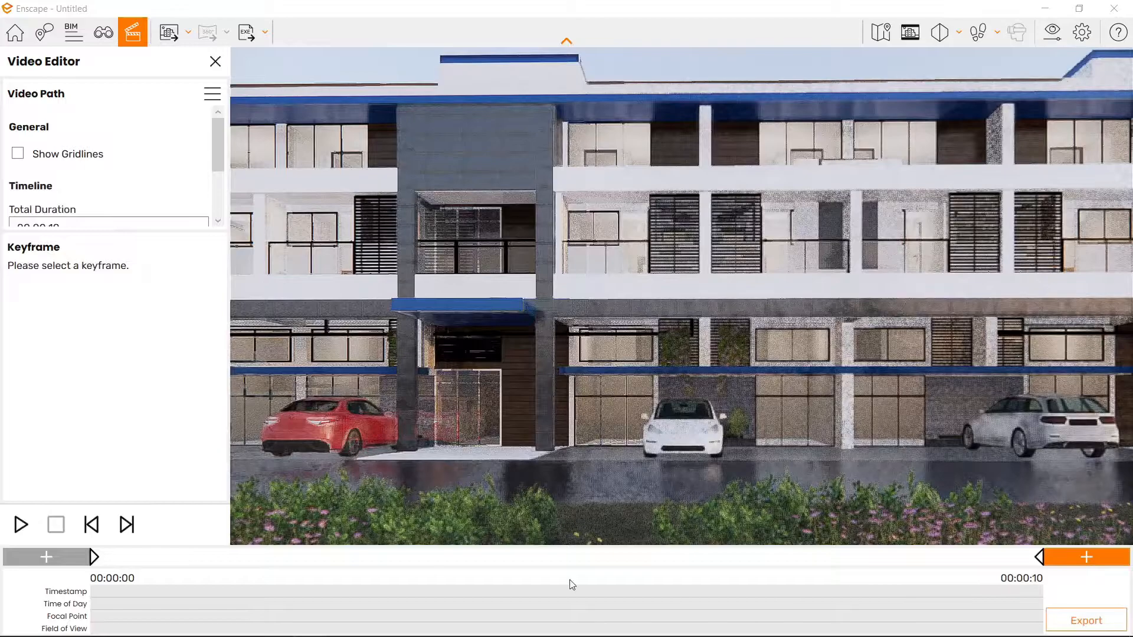
Check both keyframes, move the camera along the facade to the next entrance, and add a third keyframe at the path's end.
left_click(94, 557)
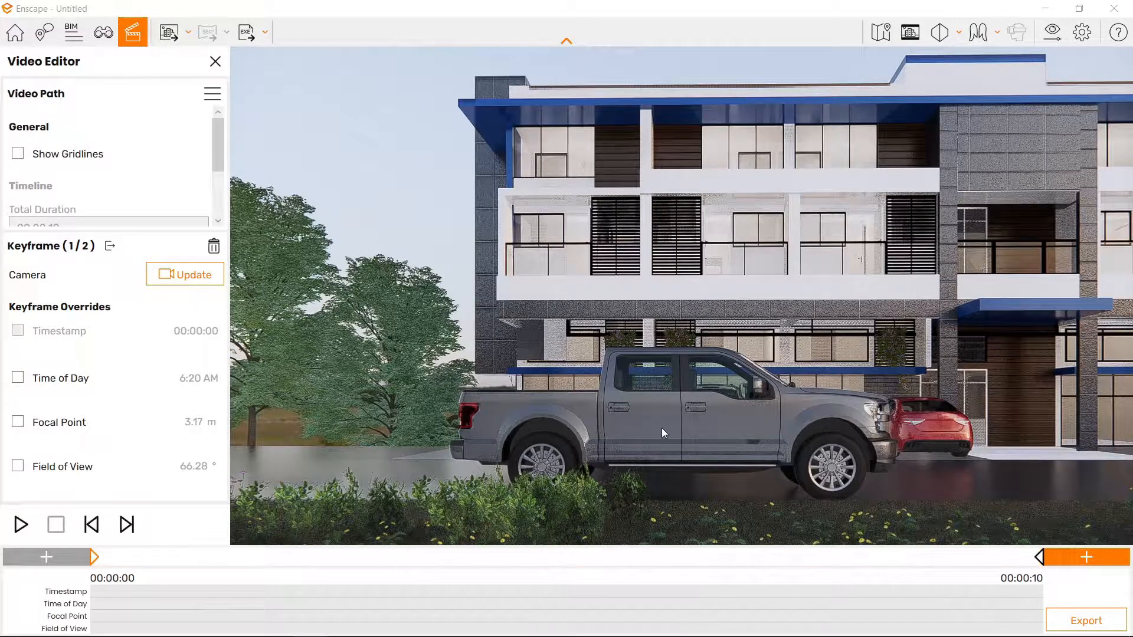
left_click(958, 564)
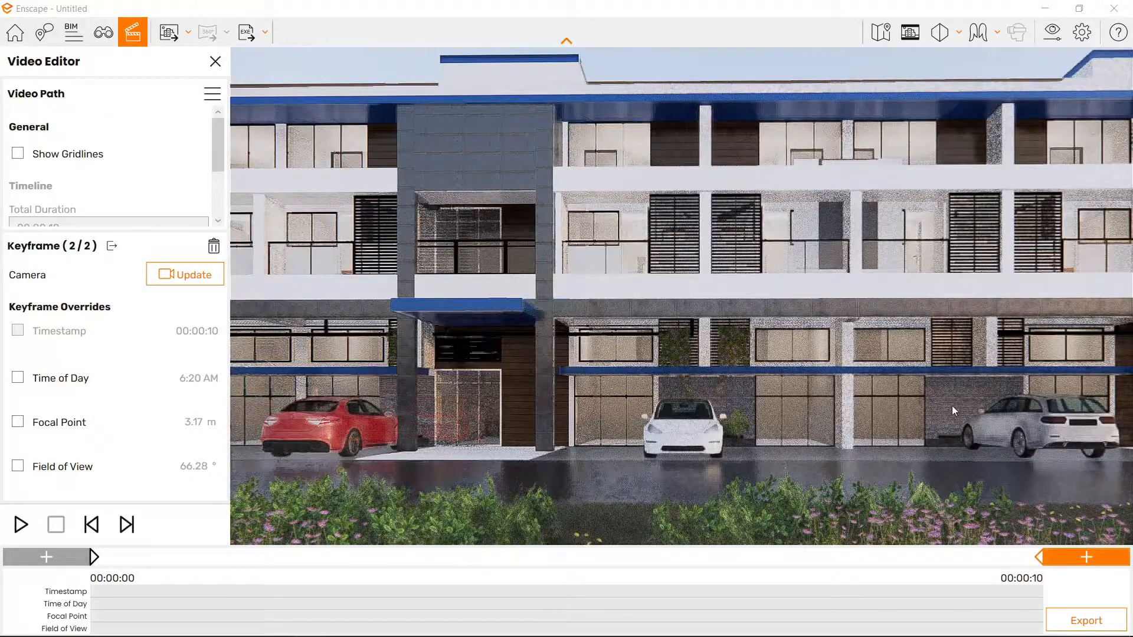
key("d")
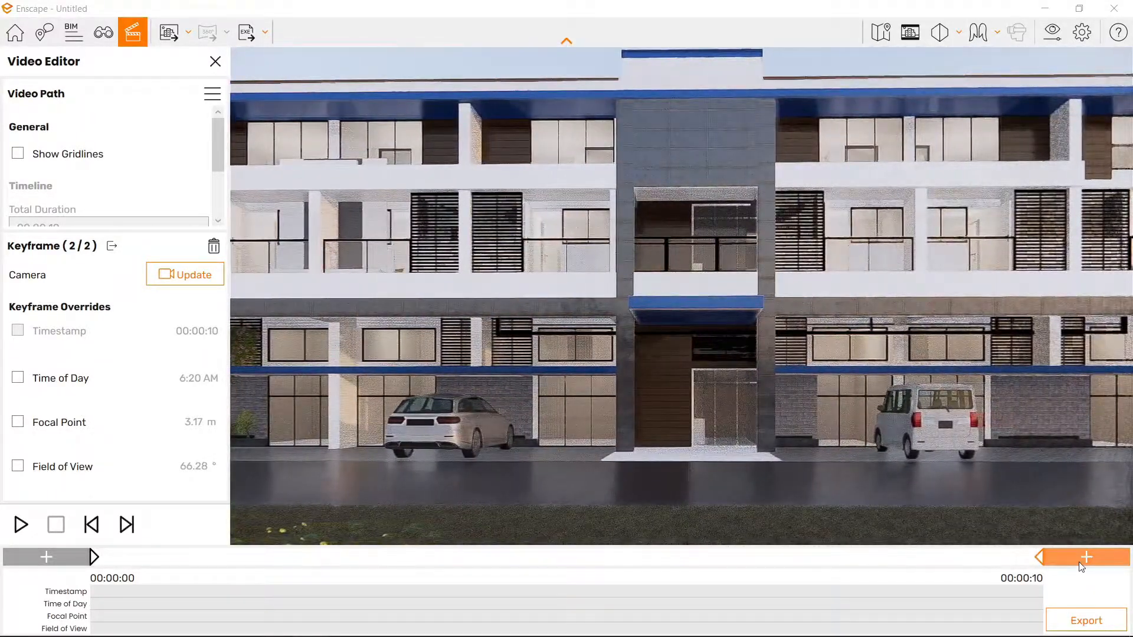
left_click(1080, 562)
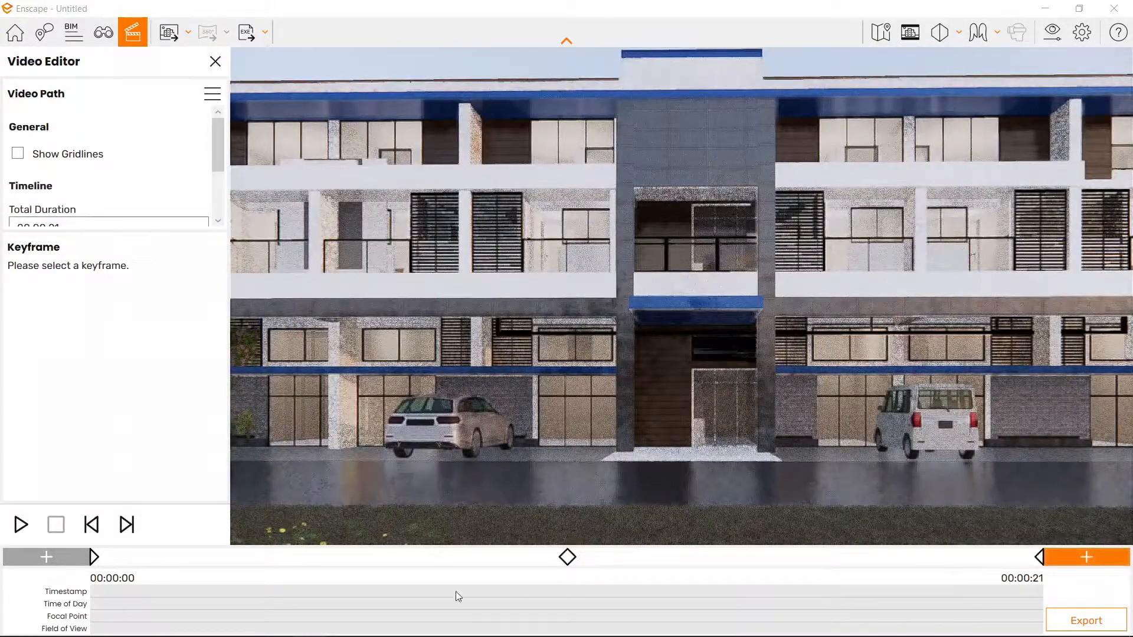
Review the camera views of the first, middle and last keyframes in order.
left_click(93, 557)
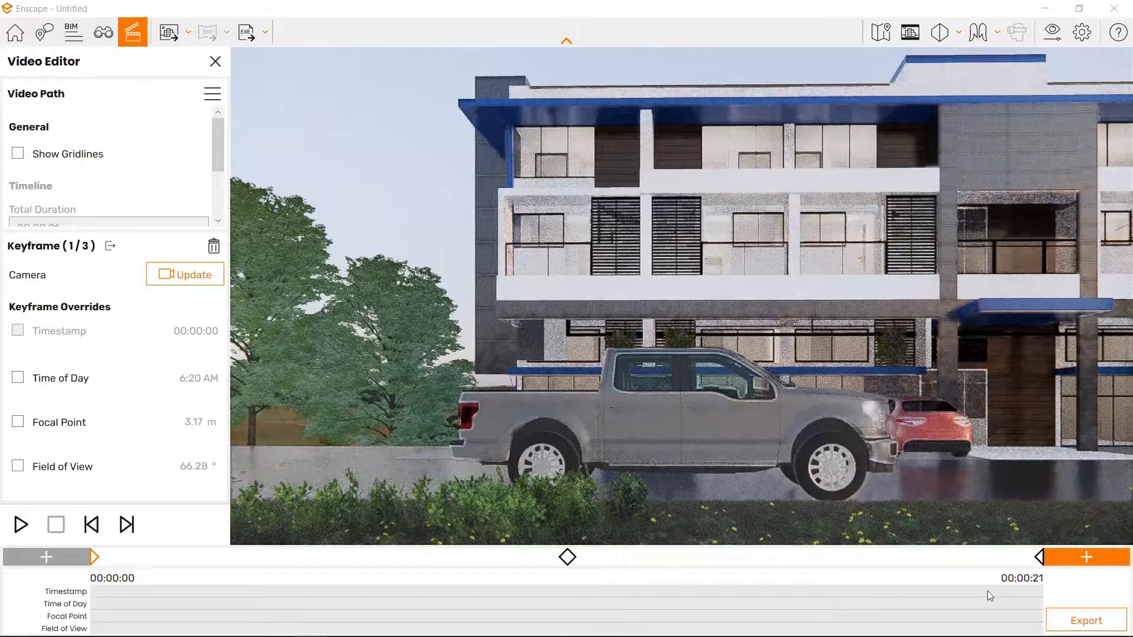
left_click(567, 557)
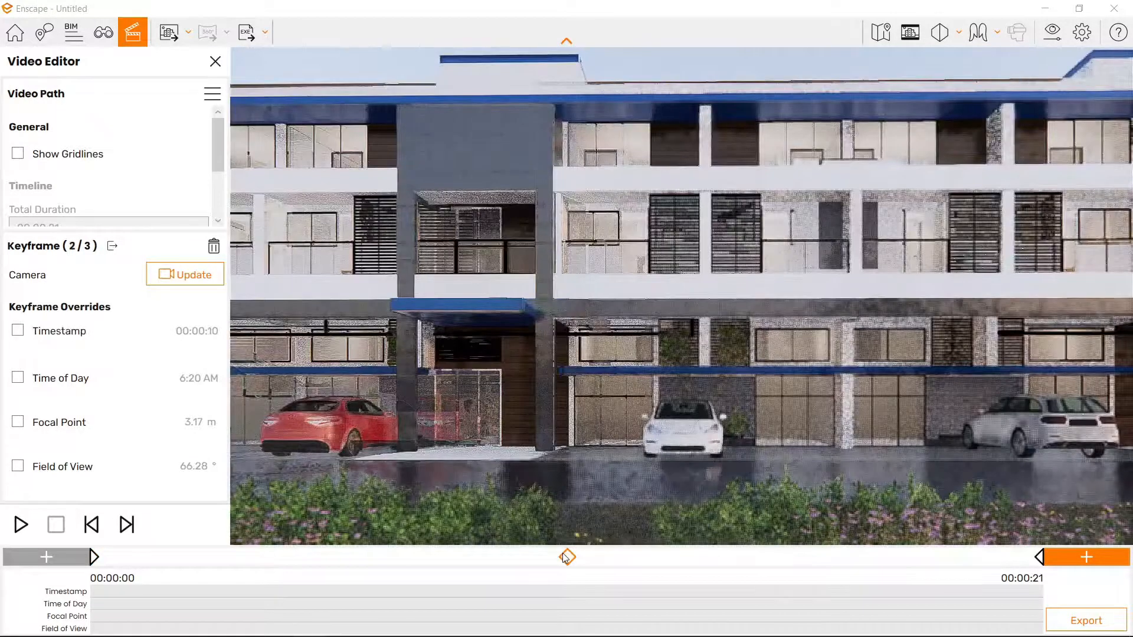
left_click(1041, 558)
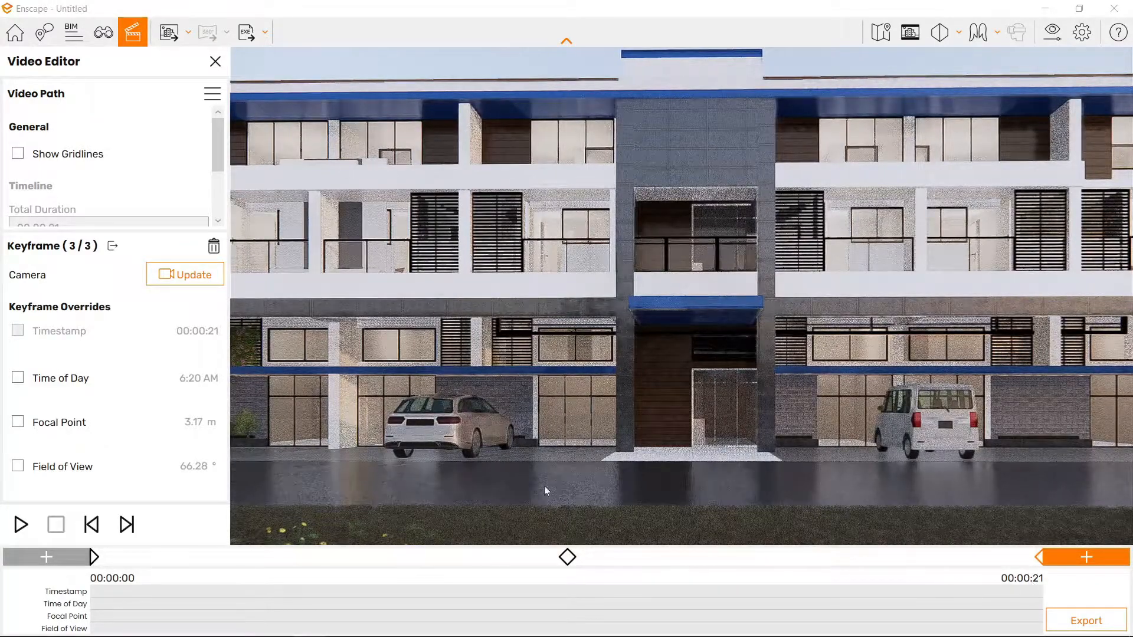
Set the video path's total duration to 00:00:15 and preview the animation.
left_click(116, 251)
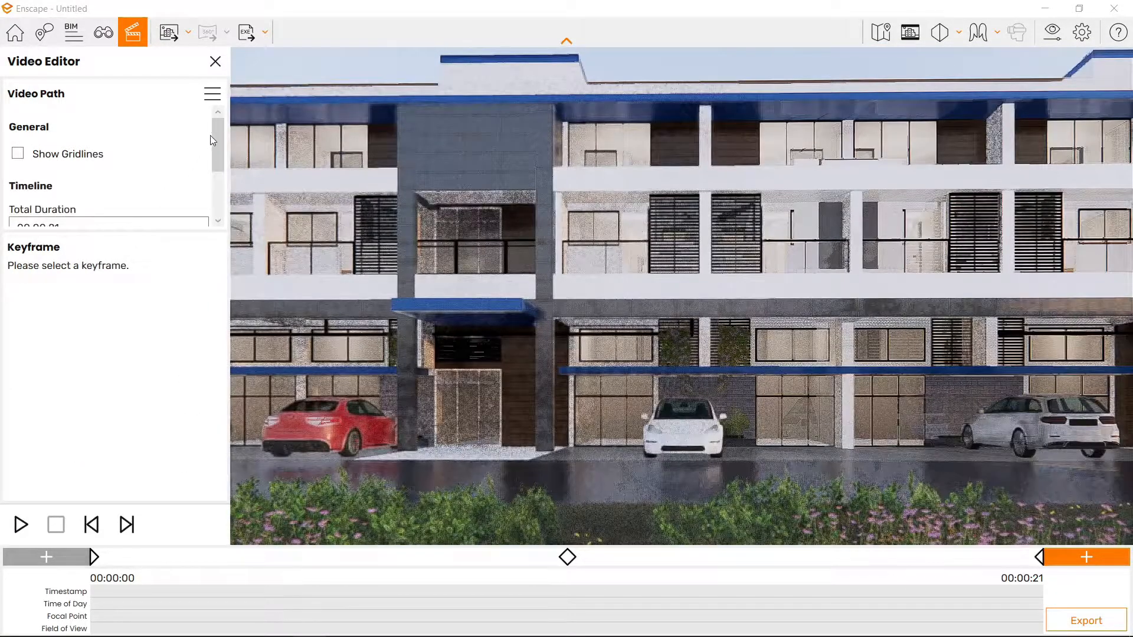
left_click_drag(215, 128, 214, 154)
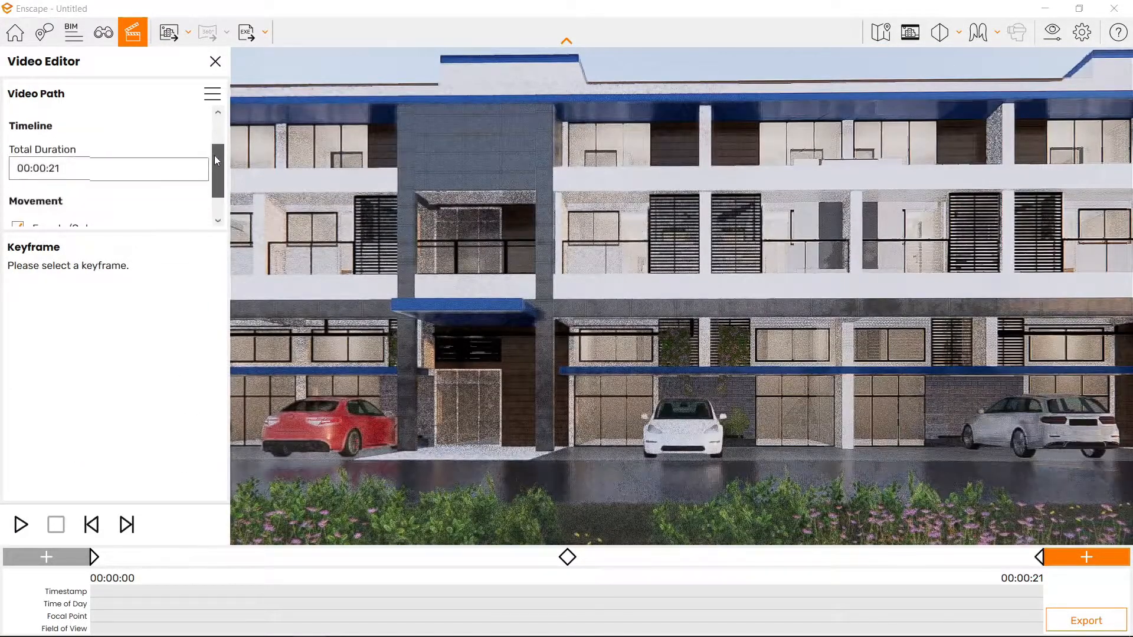
left_click(86, 169)
double_click(184, 224)
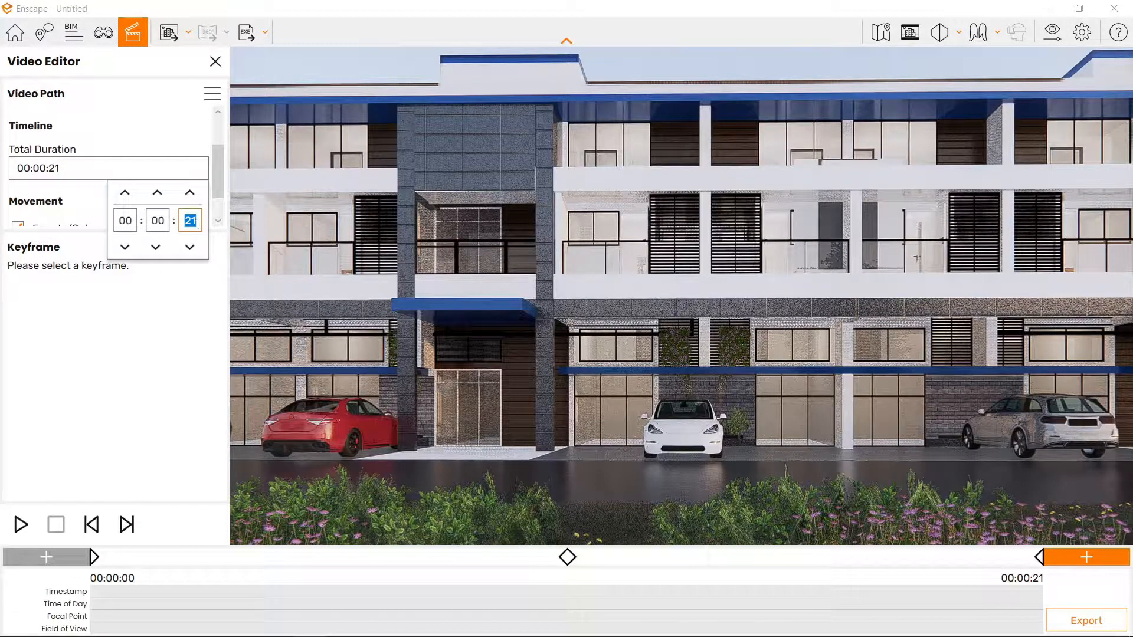
type("15")
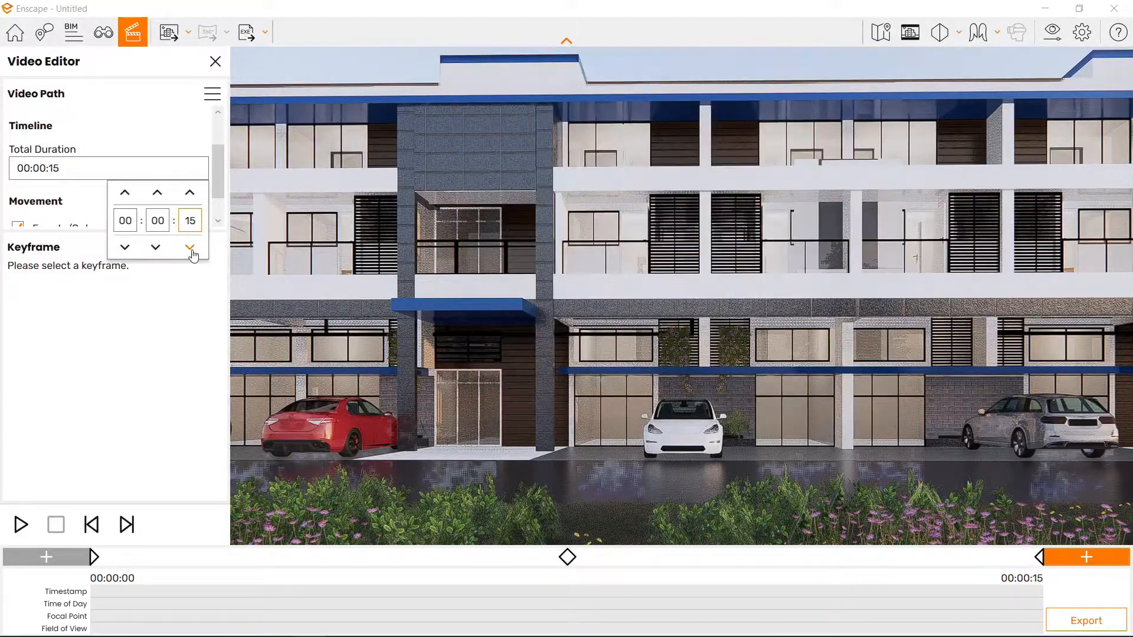
key("Return")
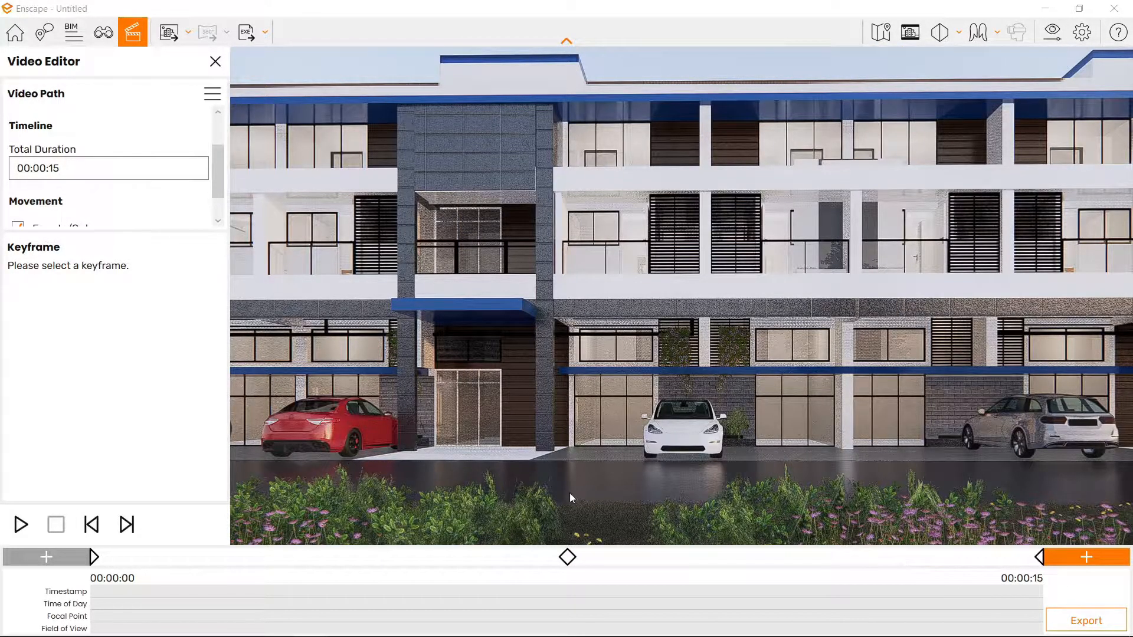
left_click(20, 524)
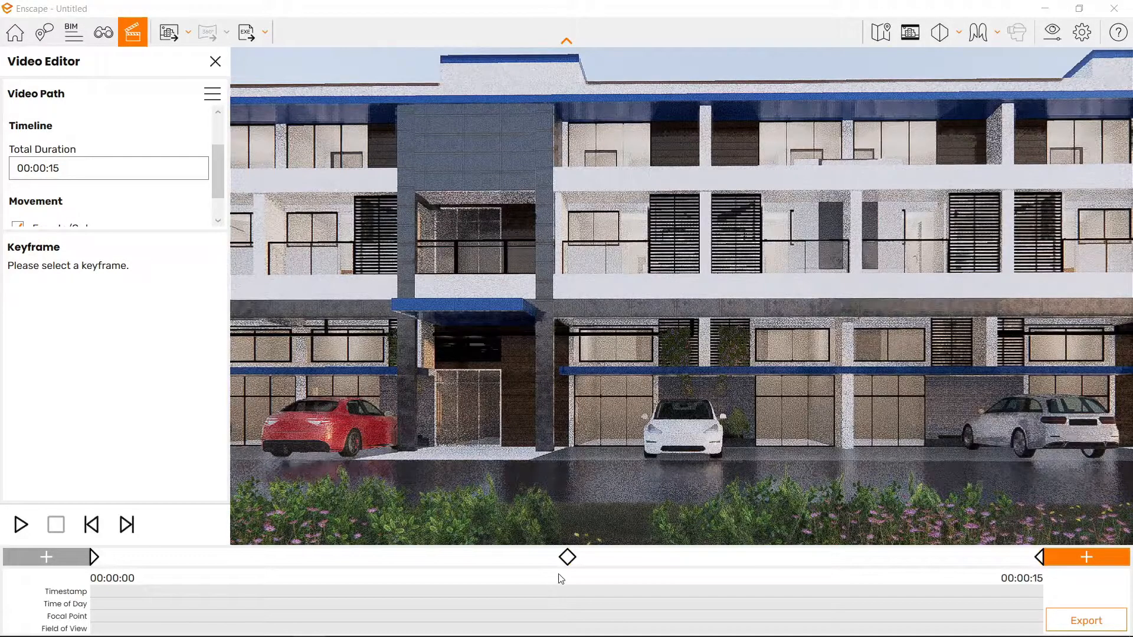
Try inserting an extra keyframe between the first and middle keyframes, using the middle keyframe's camera view.
left_click(567, 558)
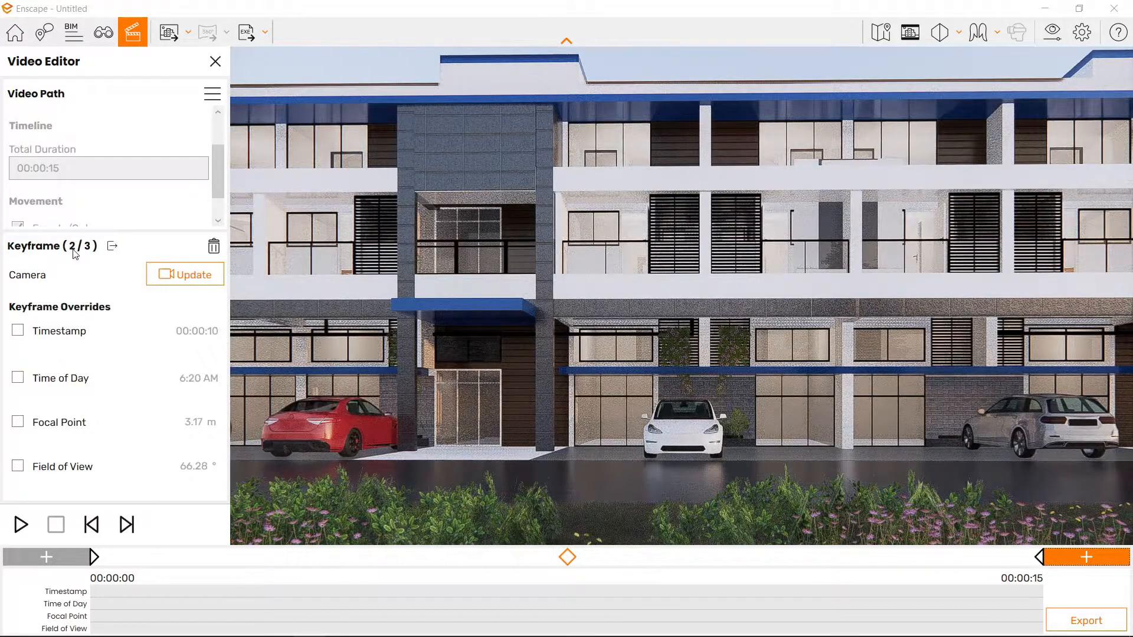
mouse_move(327, 558)
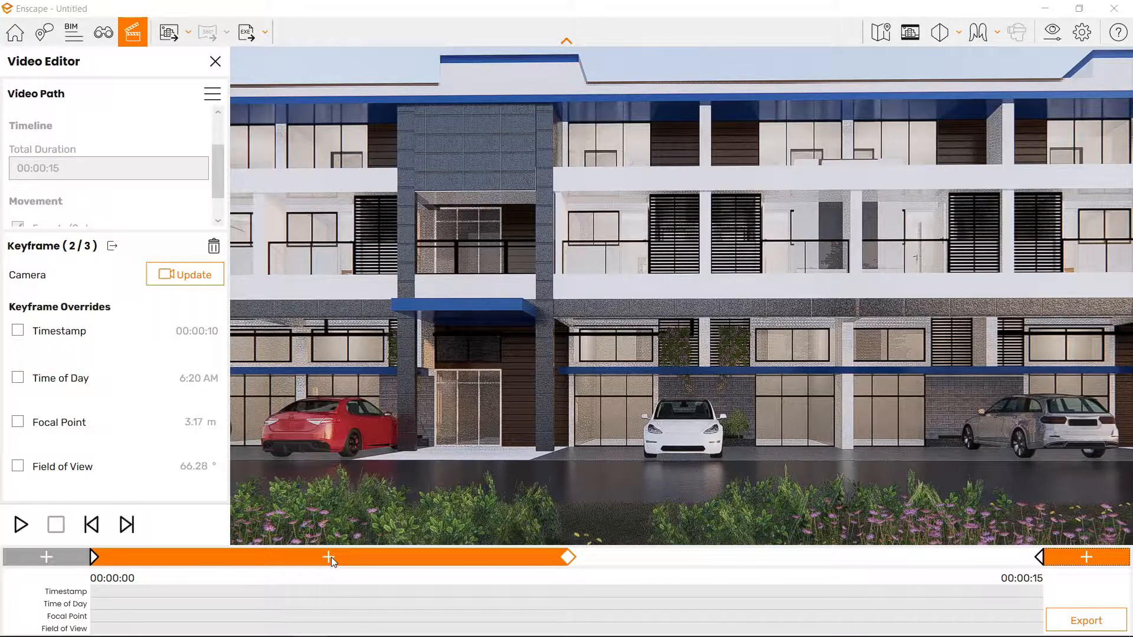
left_click(331, 557)
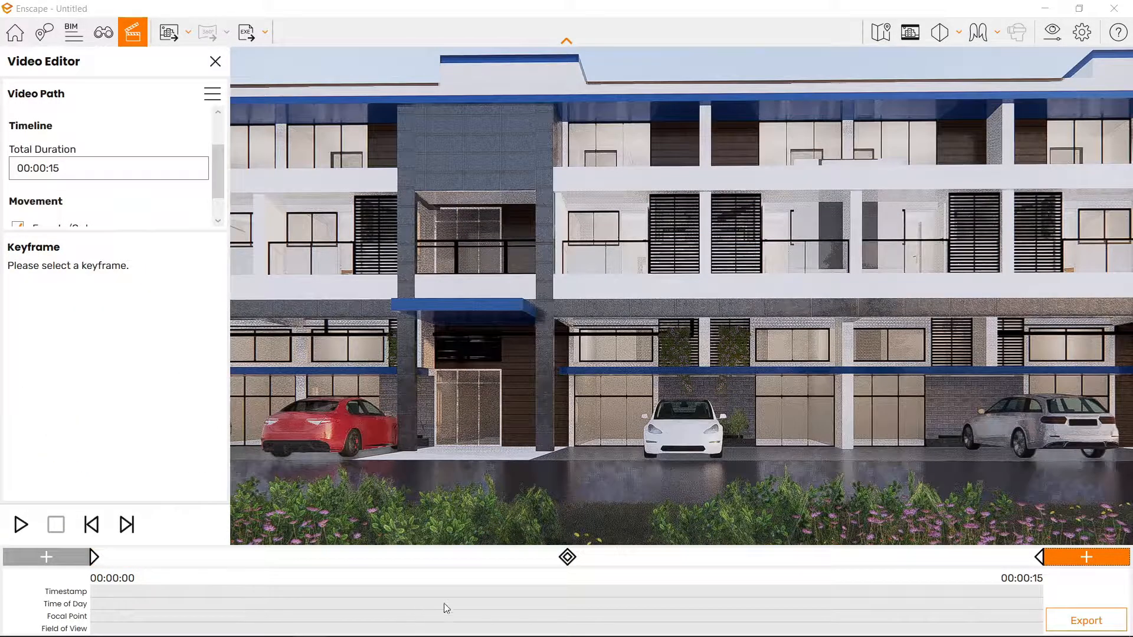
left_click(567, 558)
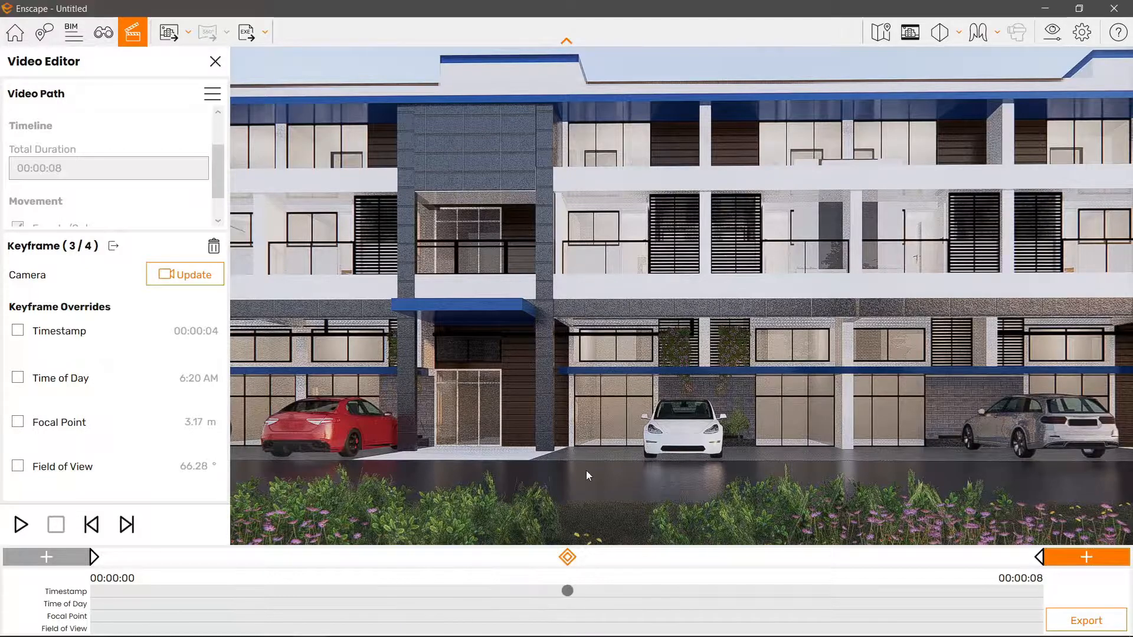
key("Escape")
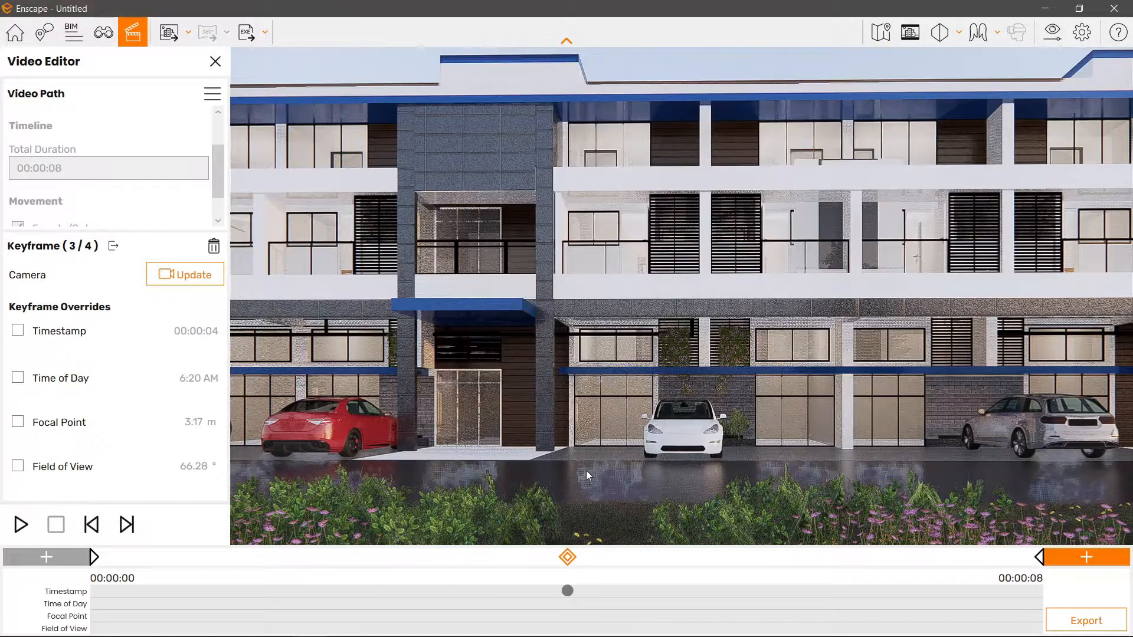
Check the middle keyframe's timestamp override and preview the path from its first keyframe.
left_click(569, 559)
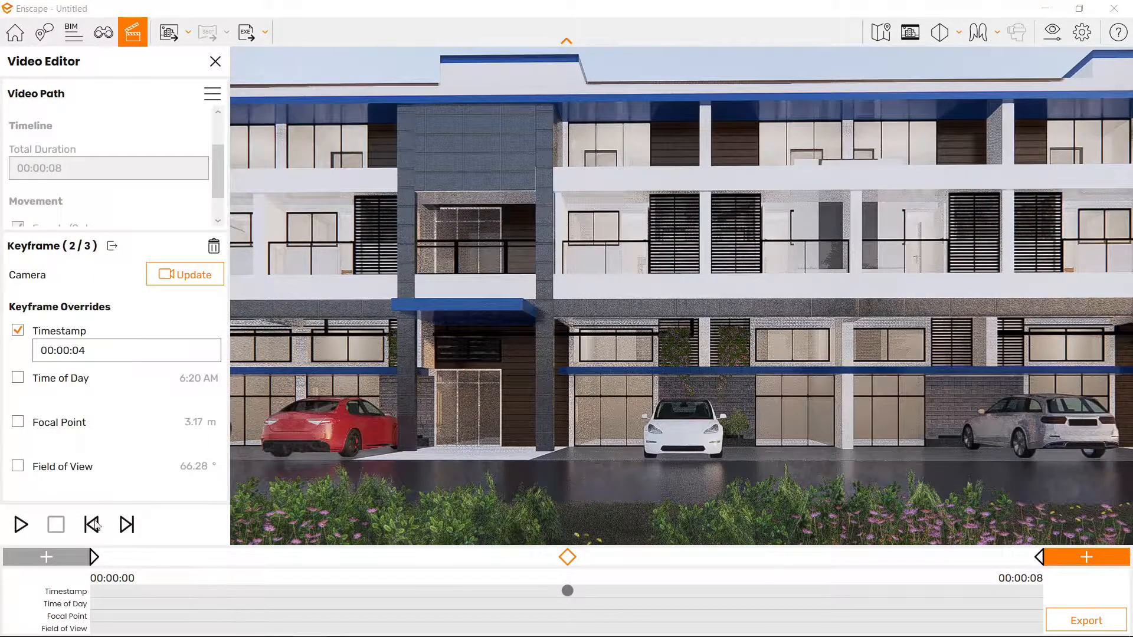
left_click(93, 556)
left_click(30, 529)
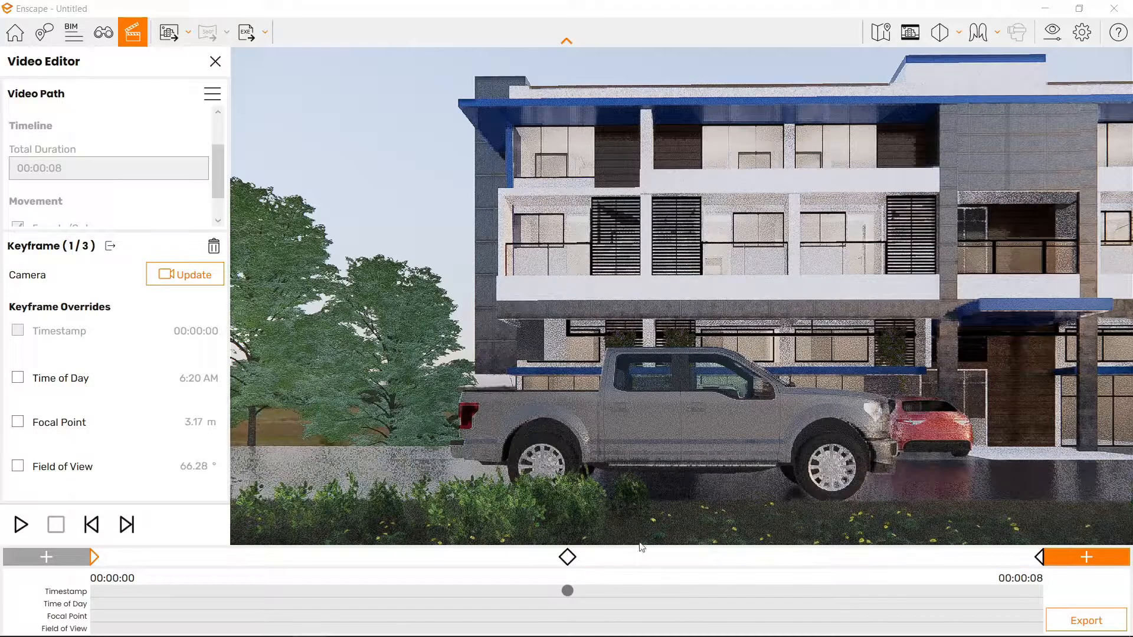
Add a fourth keyframe at the path's end and override the third keyframe's timestamp with 00:00:06.
left_click(567, 557)
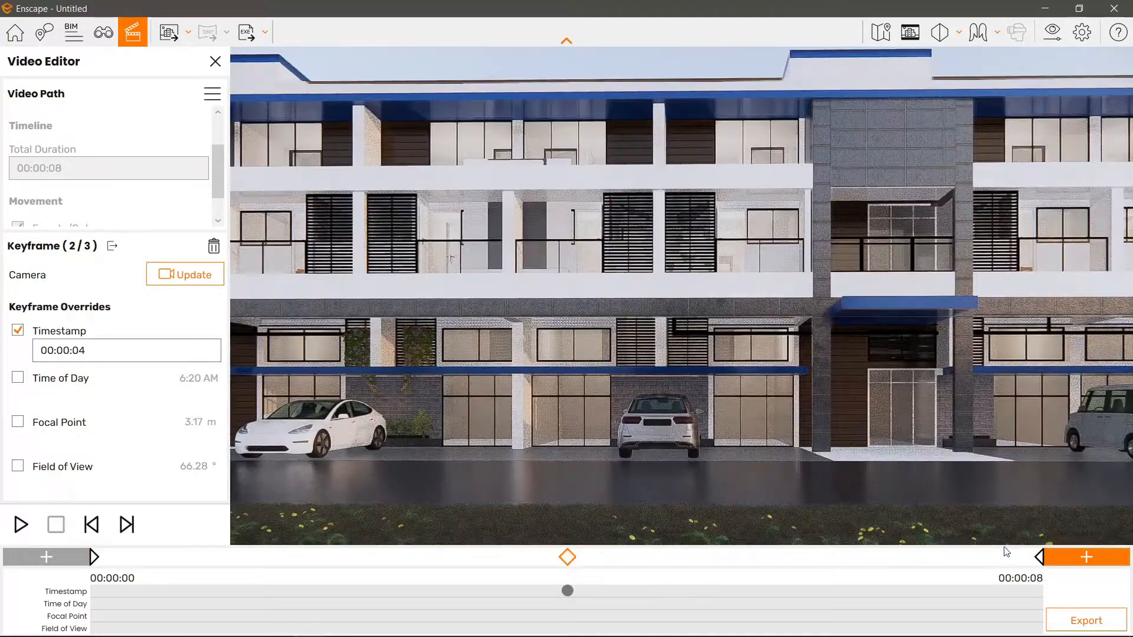
left_click(1075, 562)
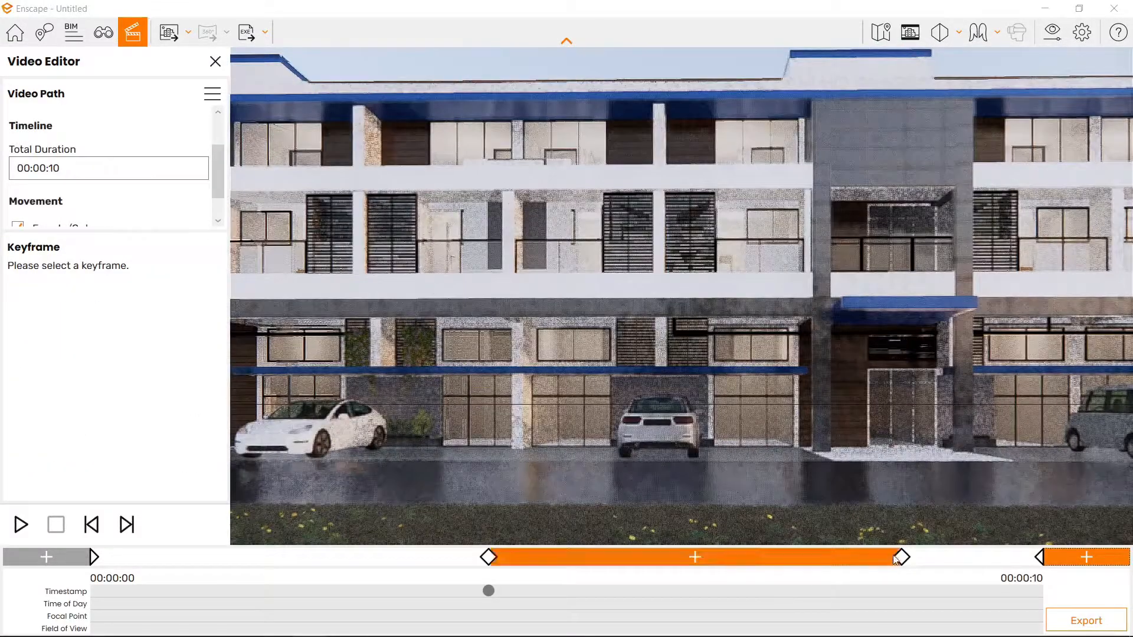
left_click(900, 558)
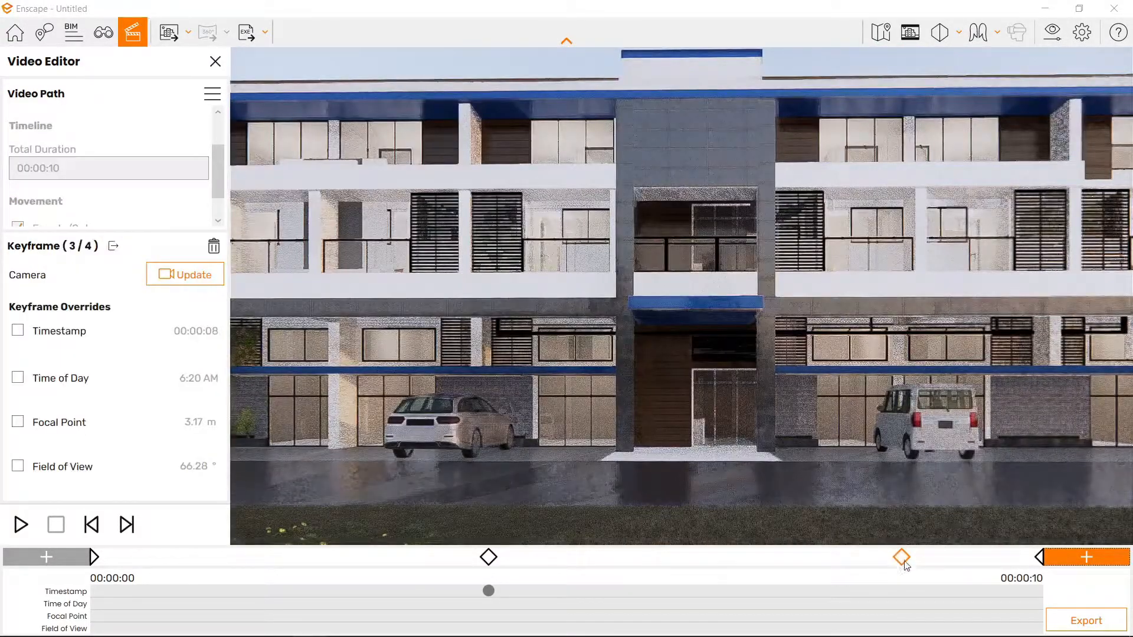
left_click(18, 330)
left_click(77, 352)
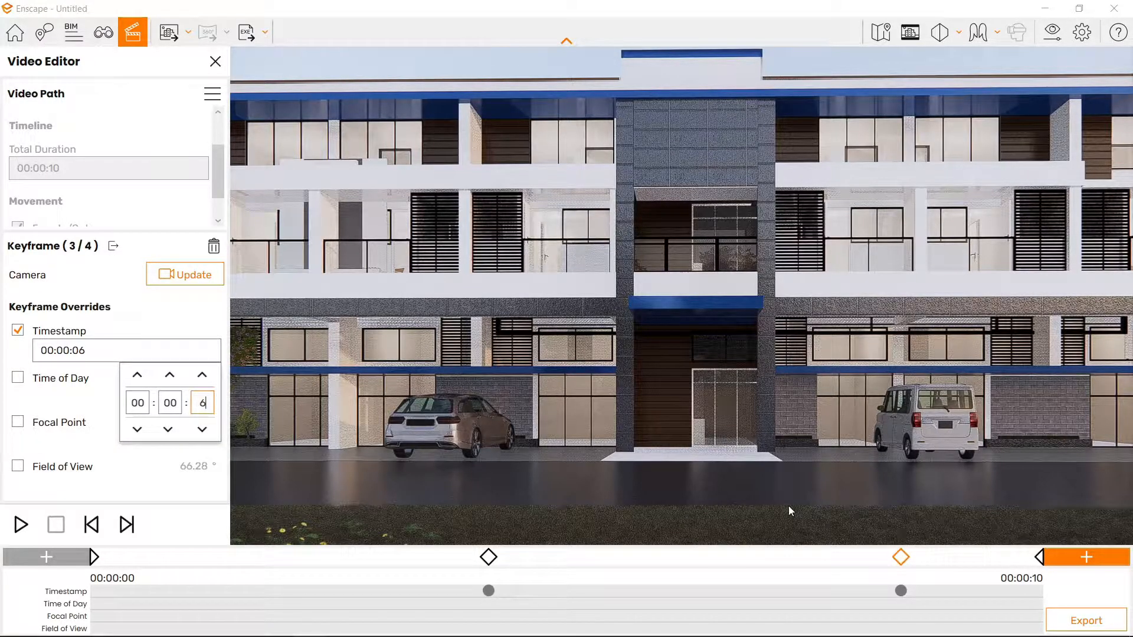
left_click(472, 411)
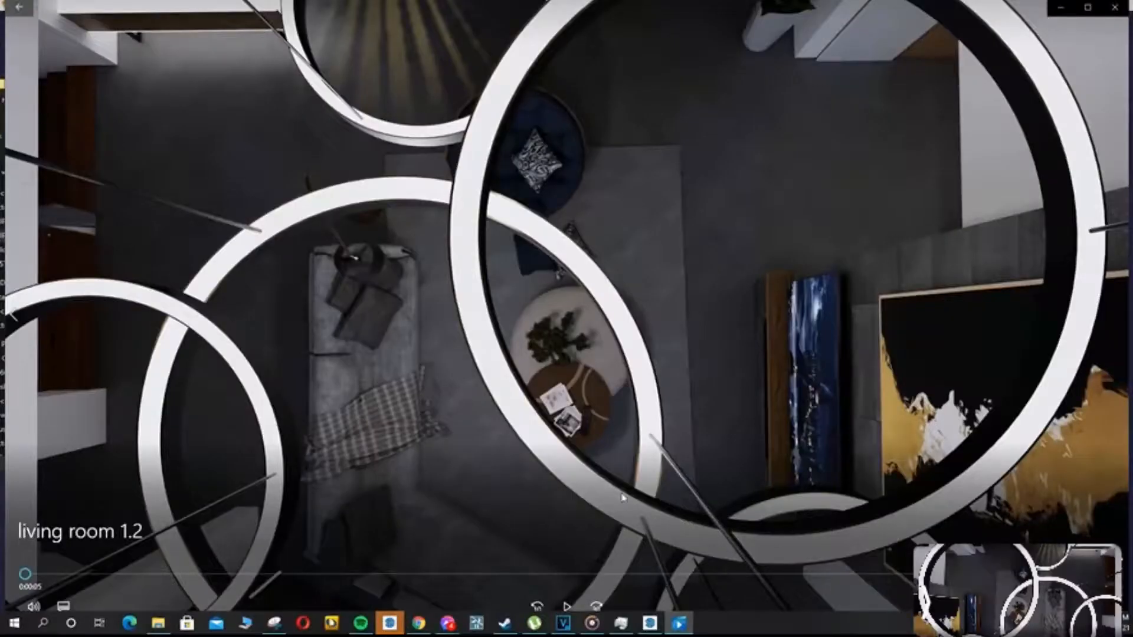
Play the exported clips living room 1.2 and living room 1.1 in the media player, restarting the latter from its beginning.
left_click(567, 606)
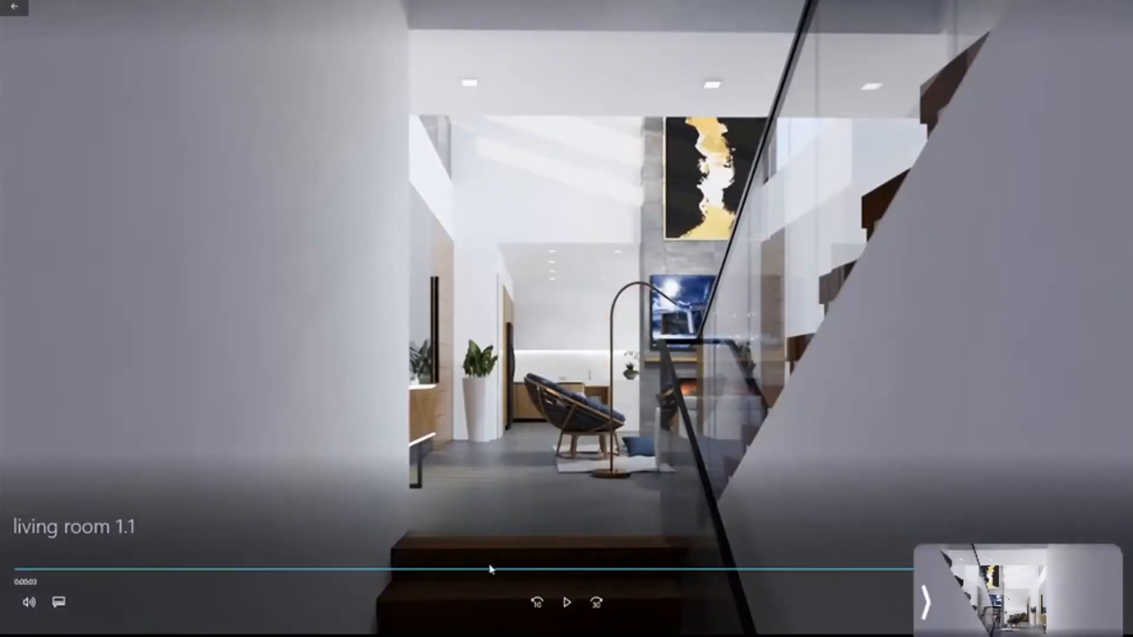
left_click_drag(465, 571, 20, 570)
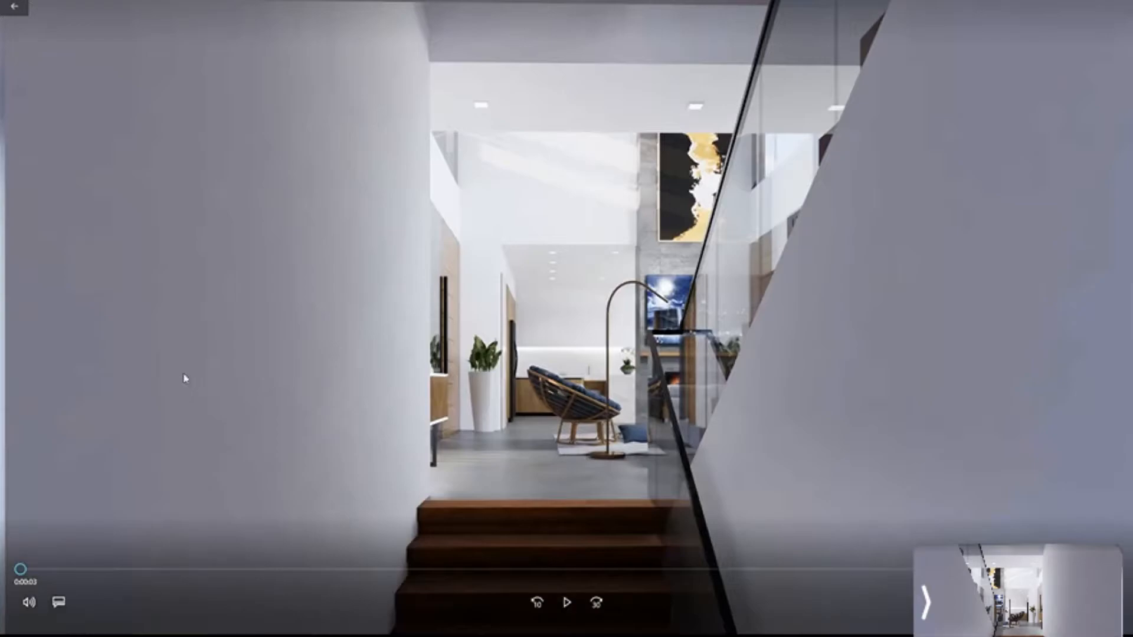
left_click(565, 603)
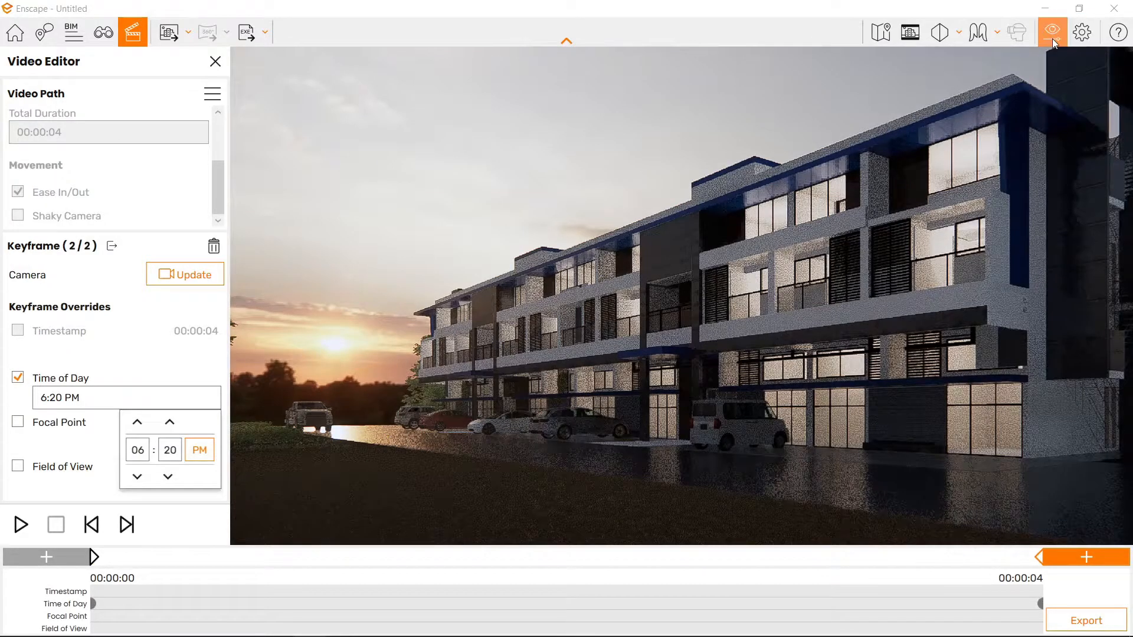
Turn off Brightest Point as Sun Direction for the sunrise.hdr skybox in the visual settings.
left_click(1053, 43)
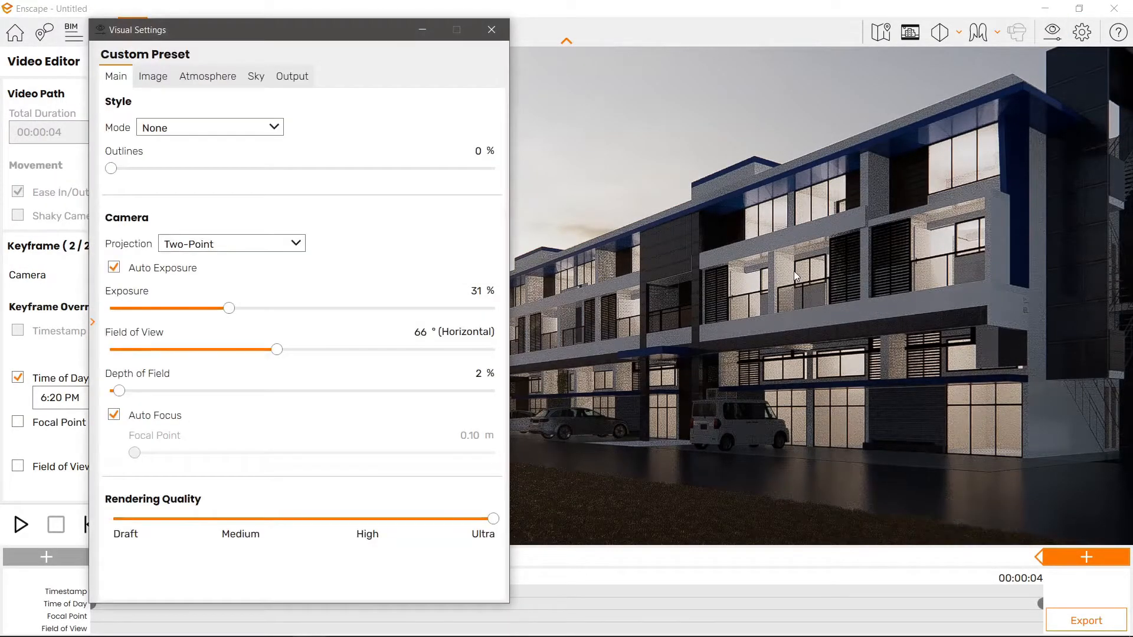
left_click(258, 77)
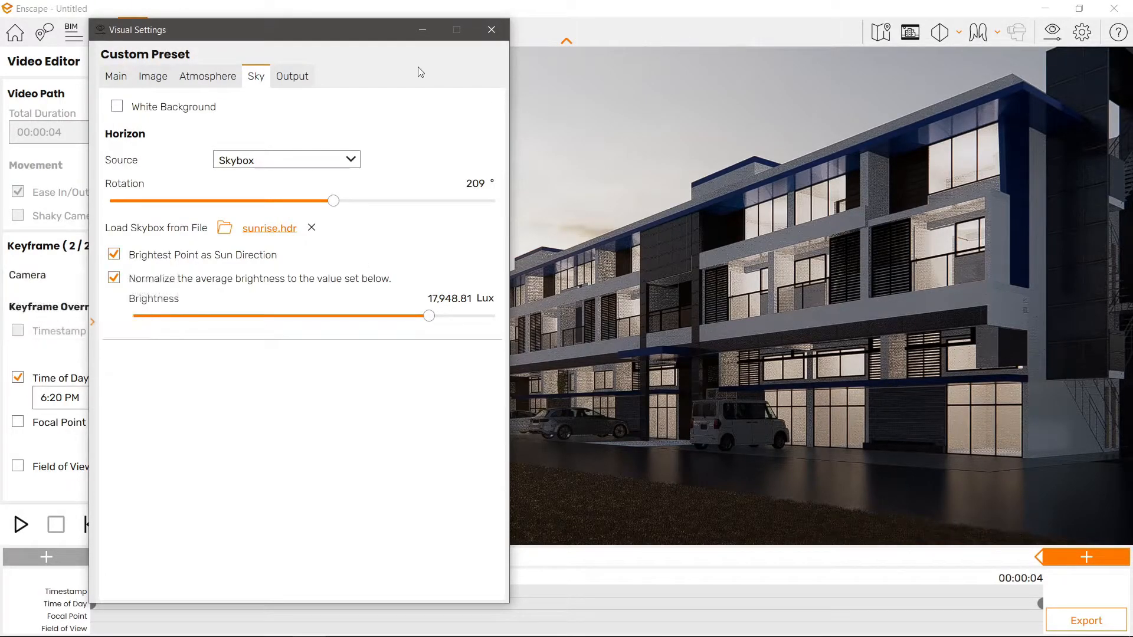
left_click_drag(357, 37, 695, 176)
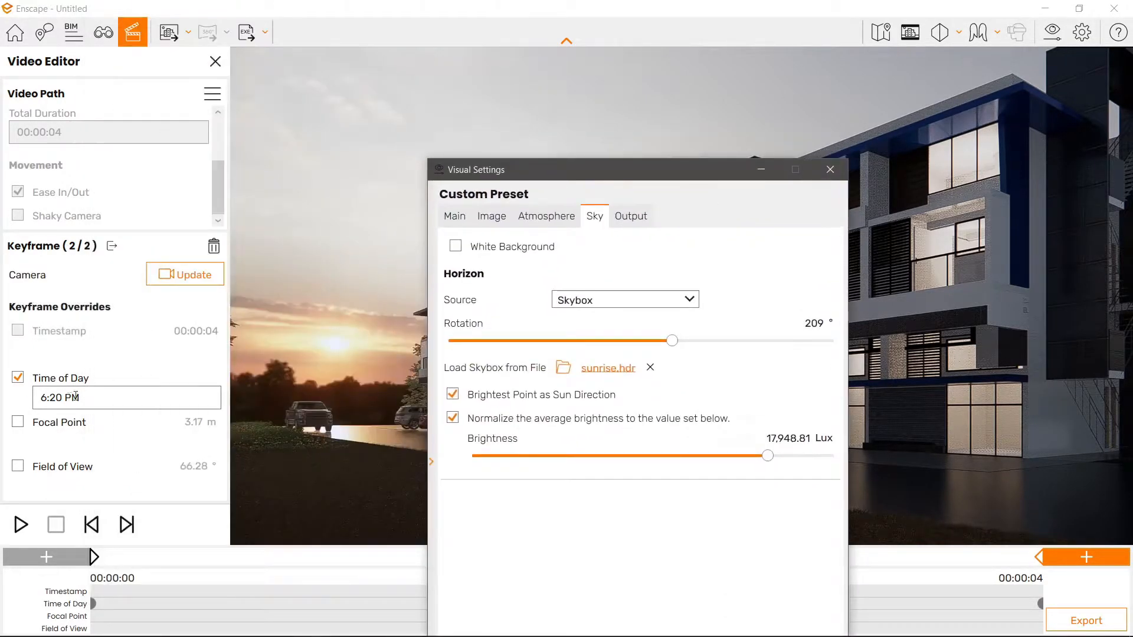
left_click(453, 395)
left_click(829, 170)
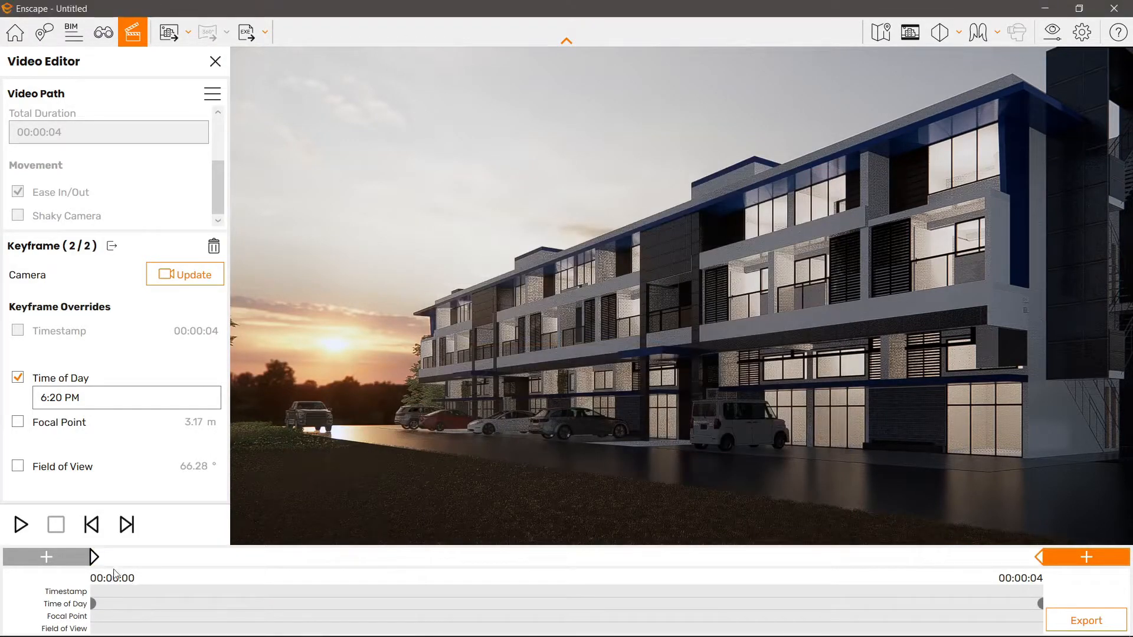
Compare the path's first and last keyframes, and shift the scene's time of day at the last one to examine the lighting.
left_click(95, 557)
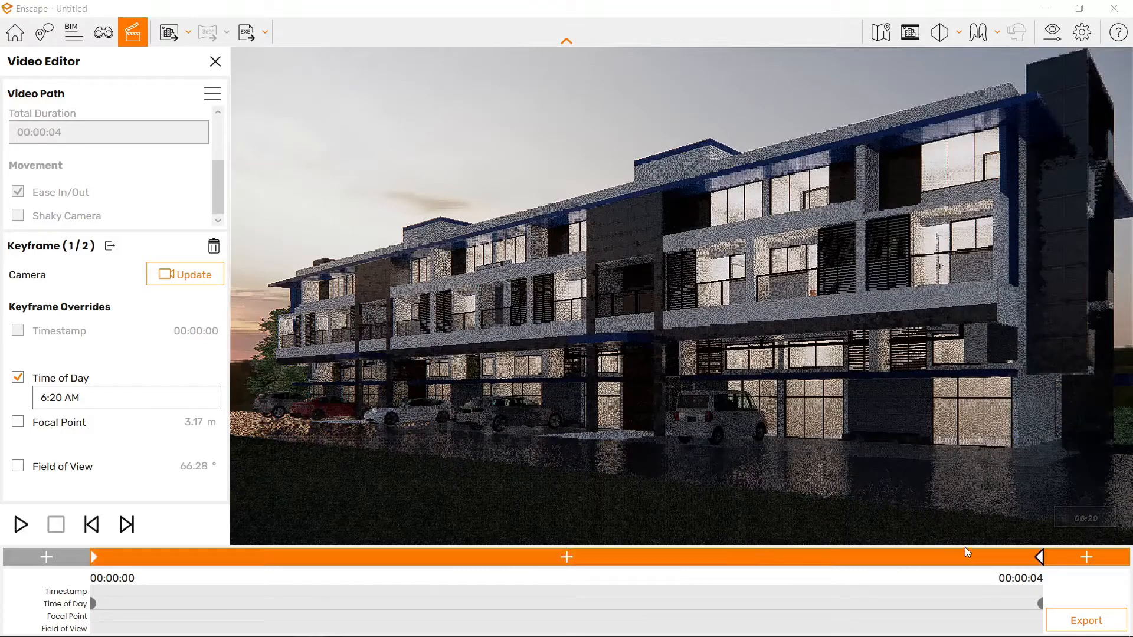
left_click(1038, 557)
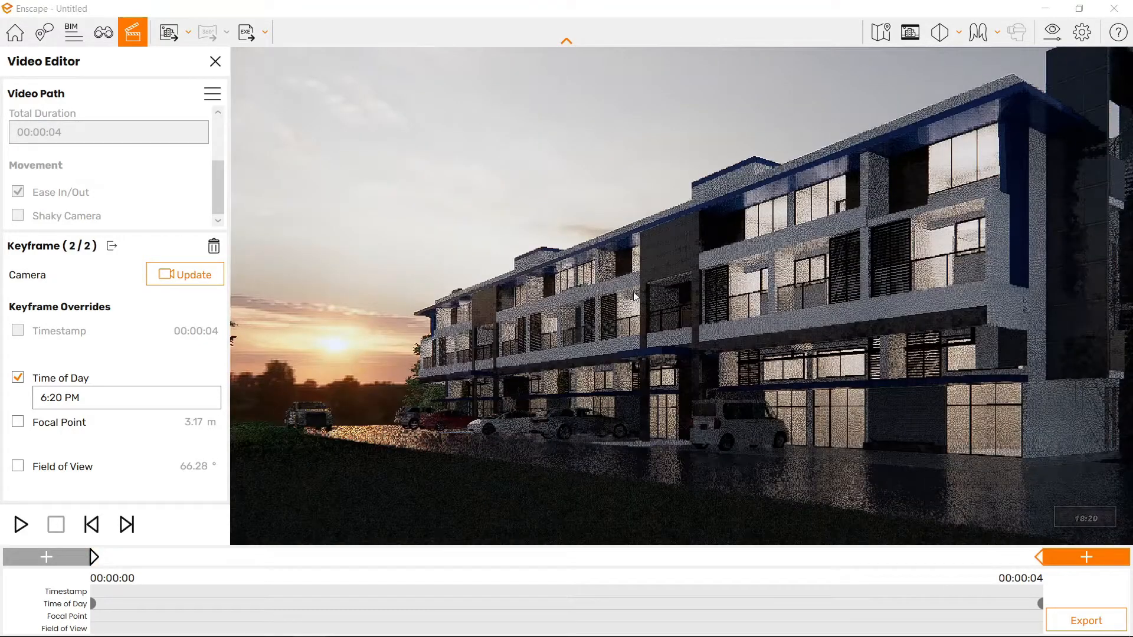
key("u")
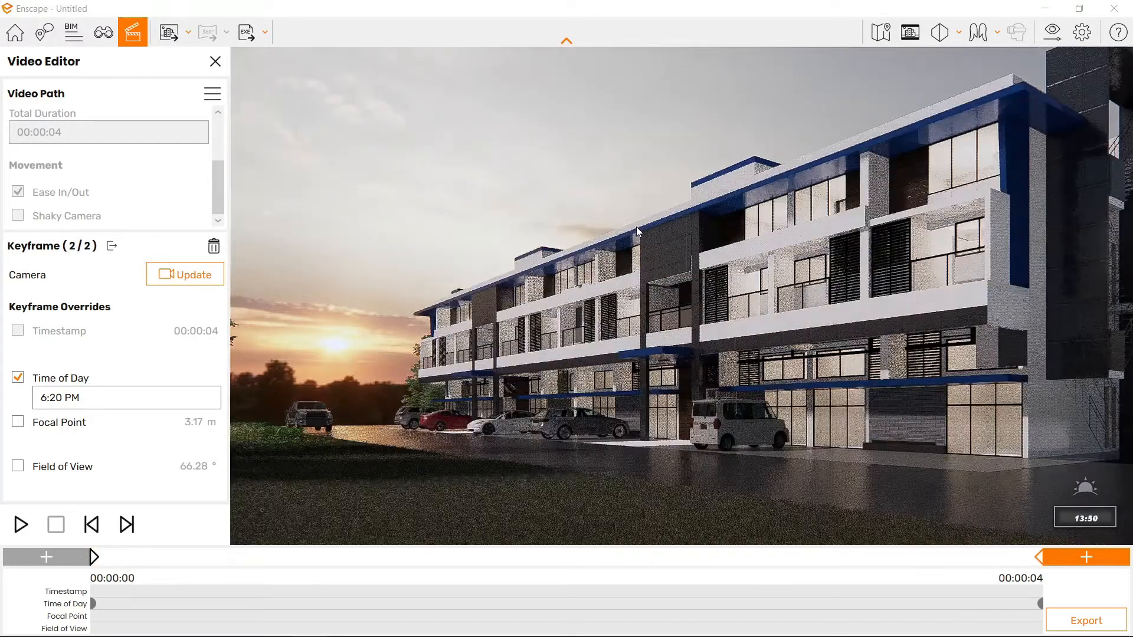
key("i")
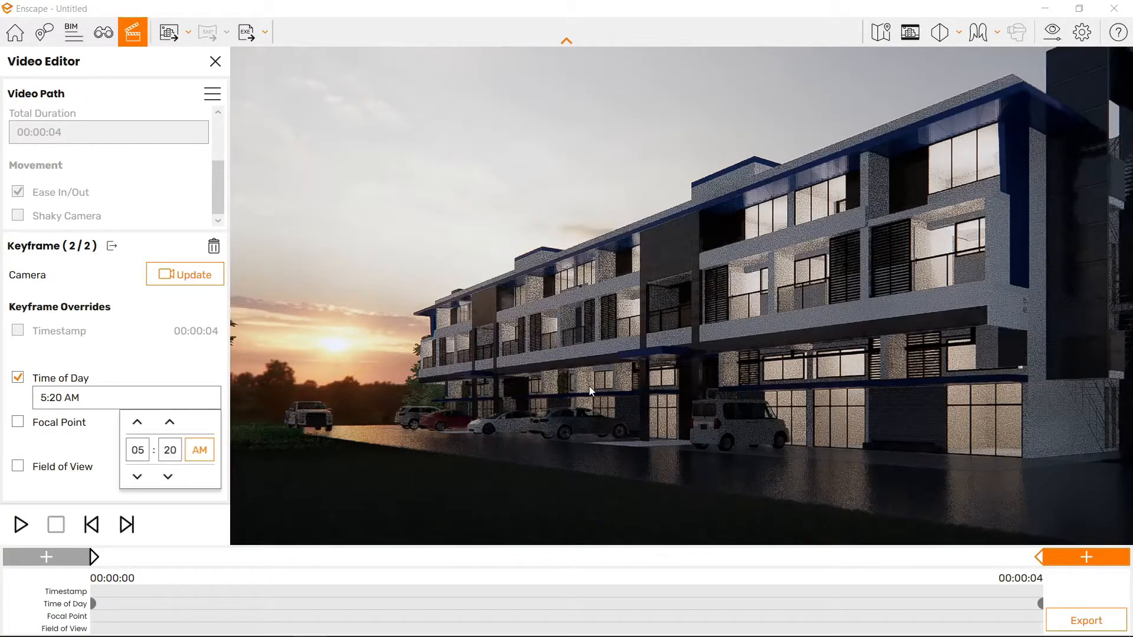
Set the last keyframe's Time of Day override to 5:20 AM and shift the scene's time back and forth to preview the lighting.
left_click(589, 386)
key("u")
key("i")
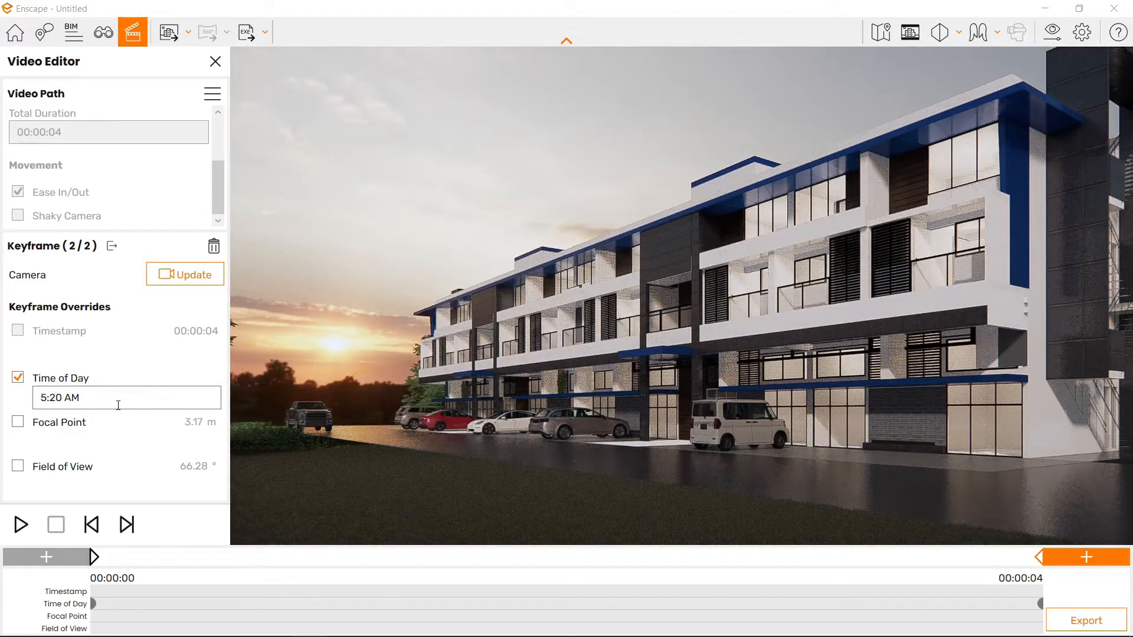
Advance the scene's time of day to find brighter lighting and open the last keyframe's Time of Day override for editing.
left_click(160, 399)
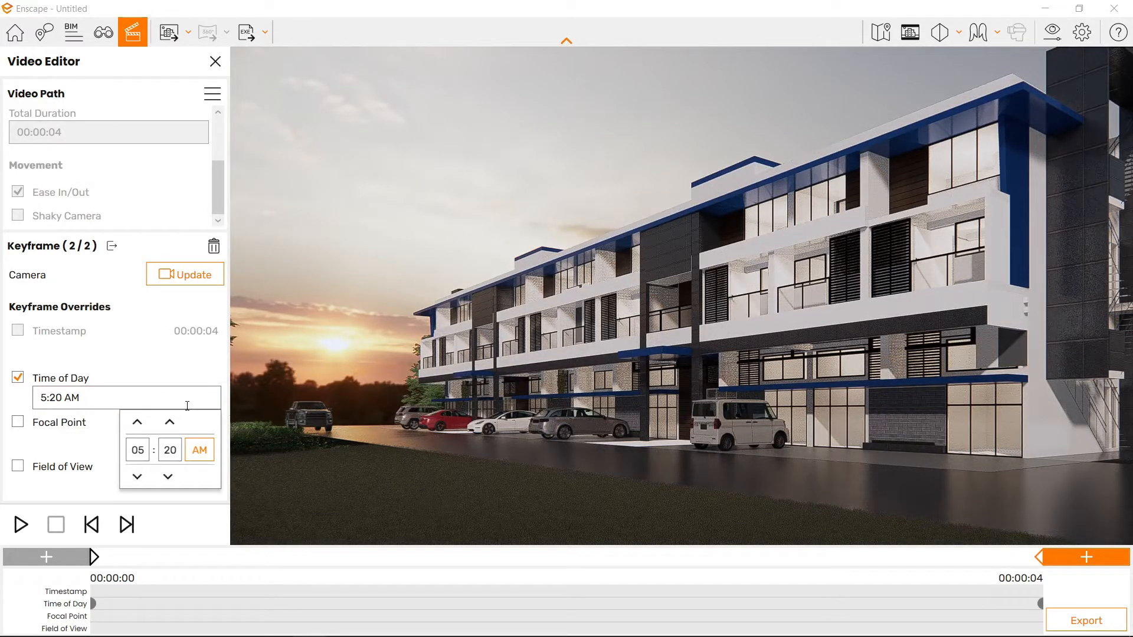
left_click(862, 453)
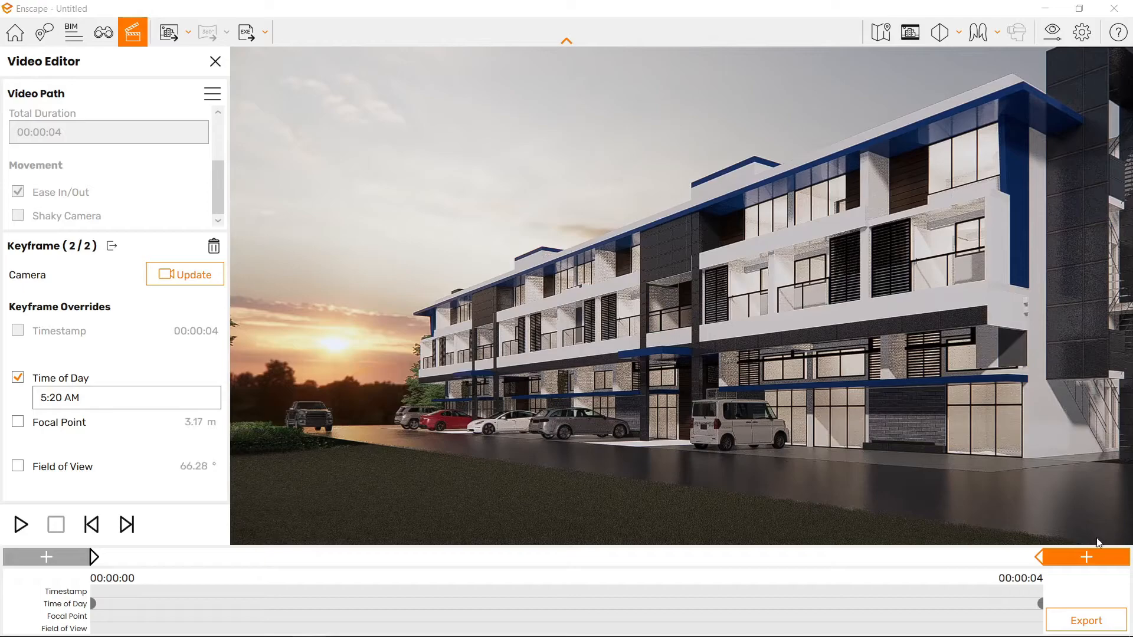
key("i")
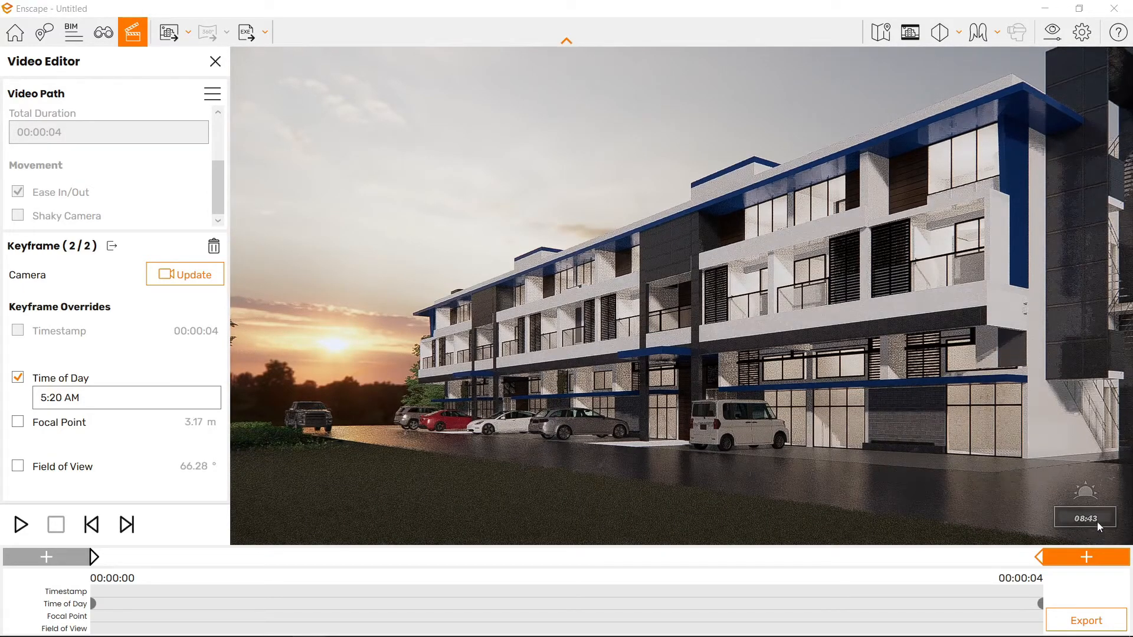
left_click(59, 403)
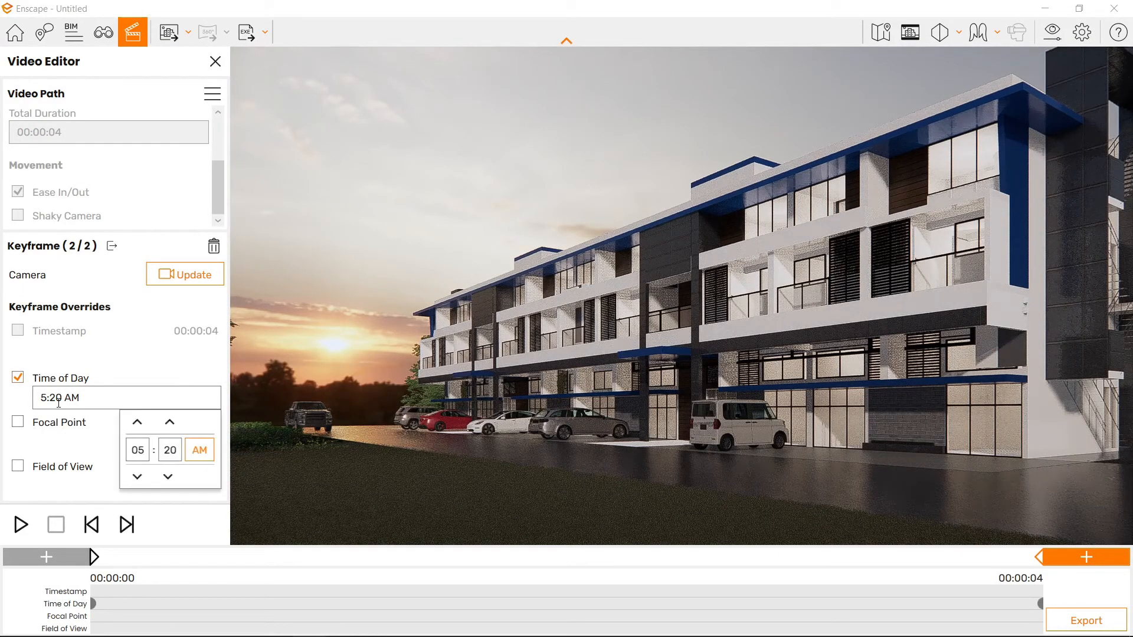